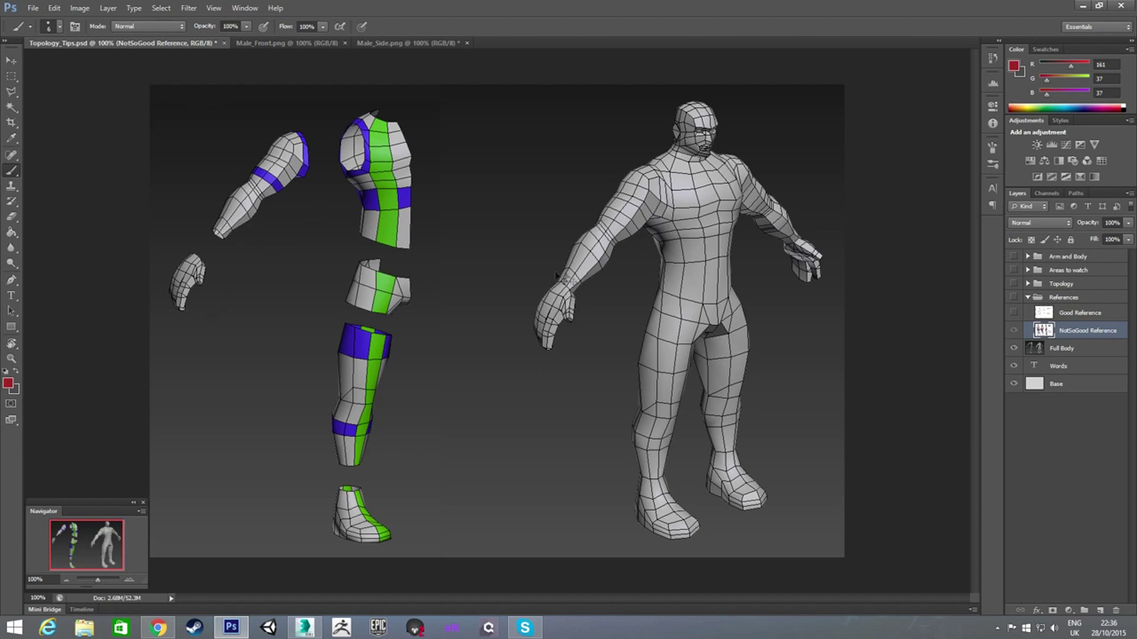
- Circle the separated arm in red on the Full Body layer, and undo the stroke
left_click(1059, 352)
mouse_move(277, 235)
left_mouse_down()
mouse_move(328, 156)
mouse_move(282, 116)
mouse_move(214, 241)
left_mouse_up()
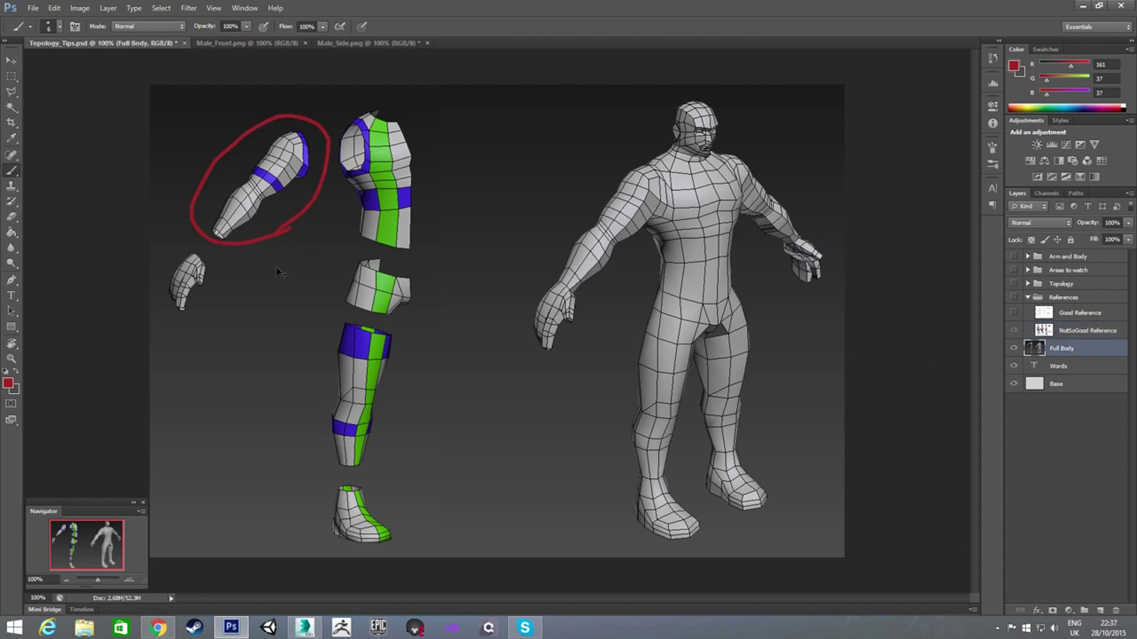
key("ctrl+z")
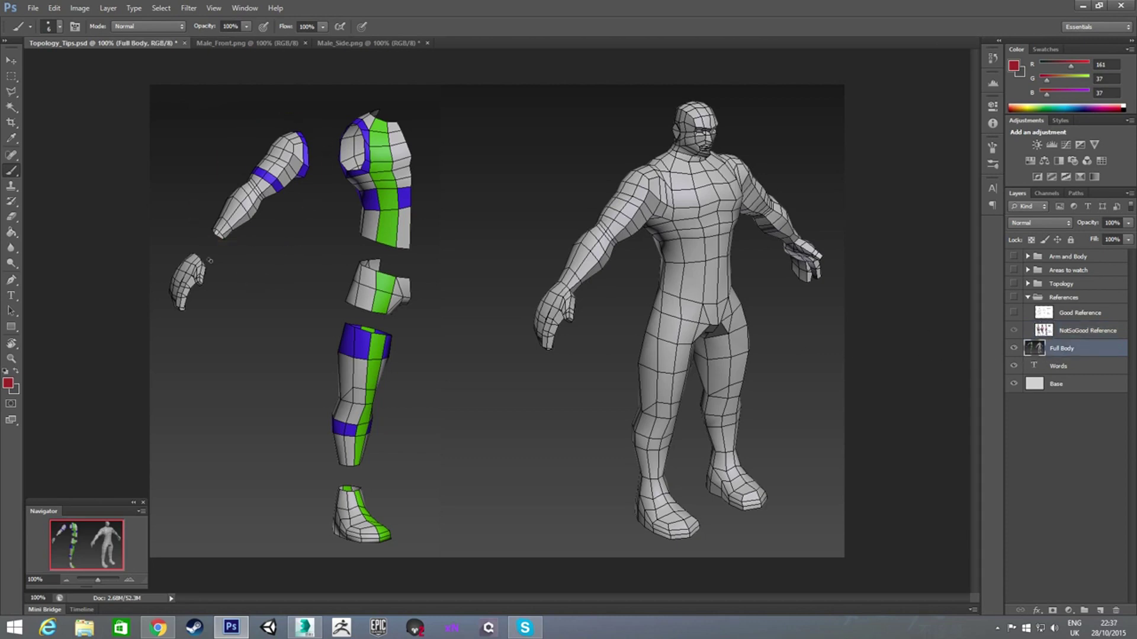
- Hide the Full Body layer, show the References group and make NotSoGood Reference the active layer
left_click(1014, 349)
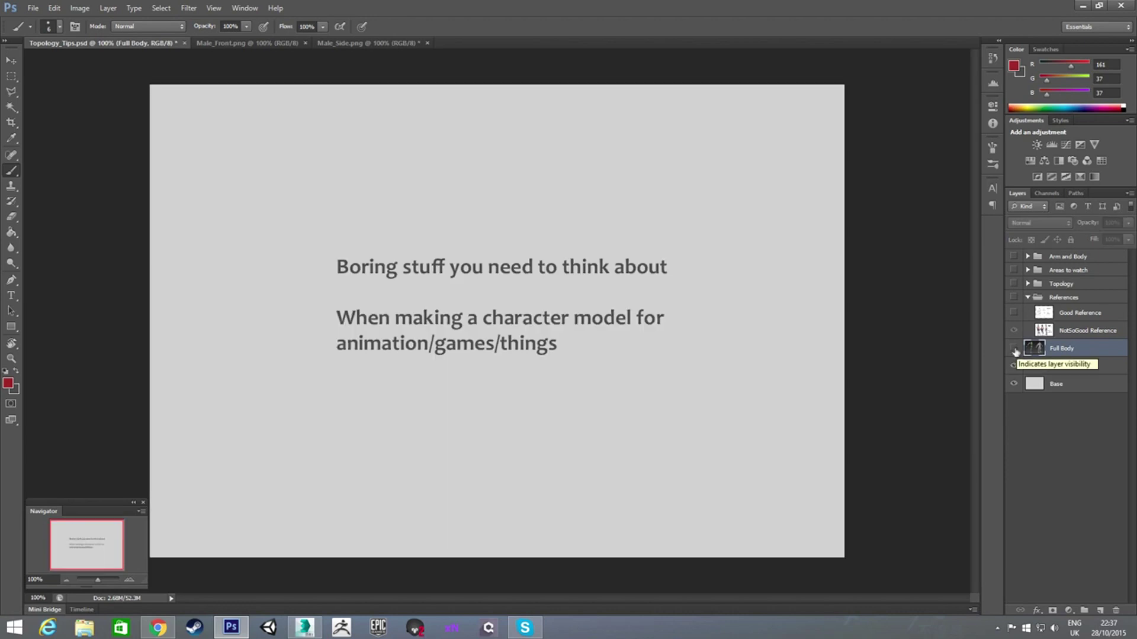
left_click(1015, 298)
left_click(1071, 332)
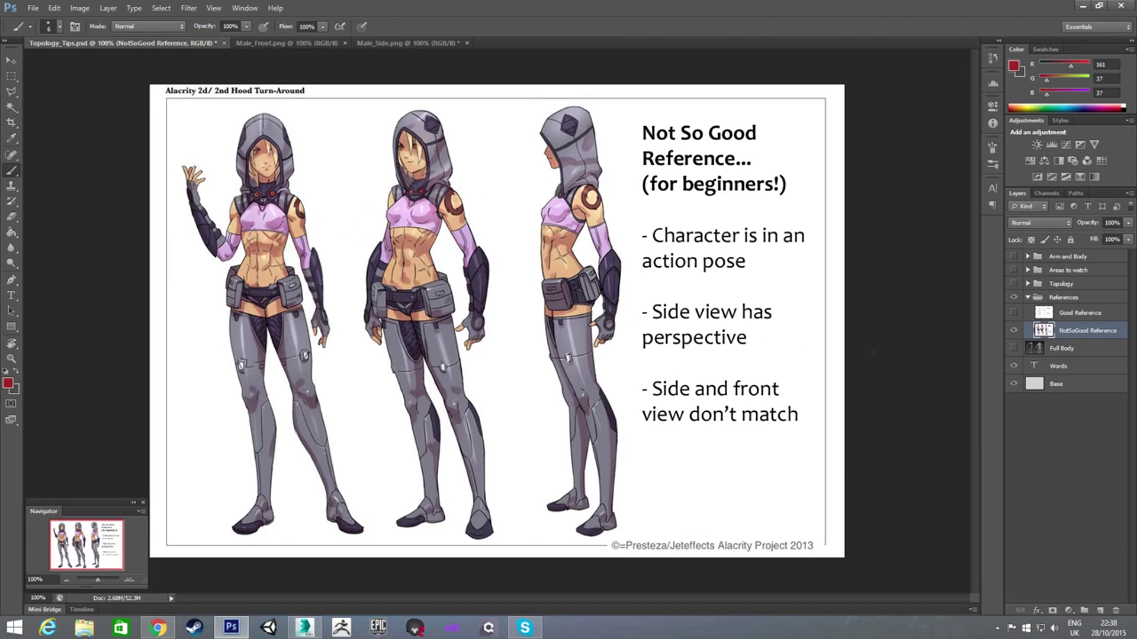
- Mark the front and side heads and a vertical centre line through the front-view character in red, undoing each stroke
mouse_move(255, 123)
left_mouse_down()
mouse_move(277, 207)
mouse_move(260, 127)
left_mouse_up()
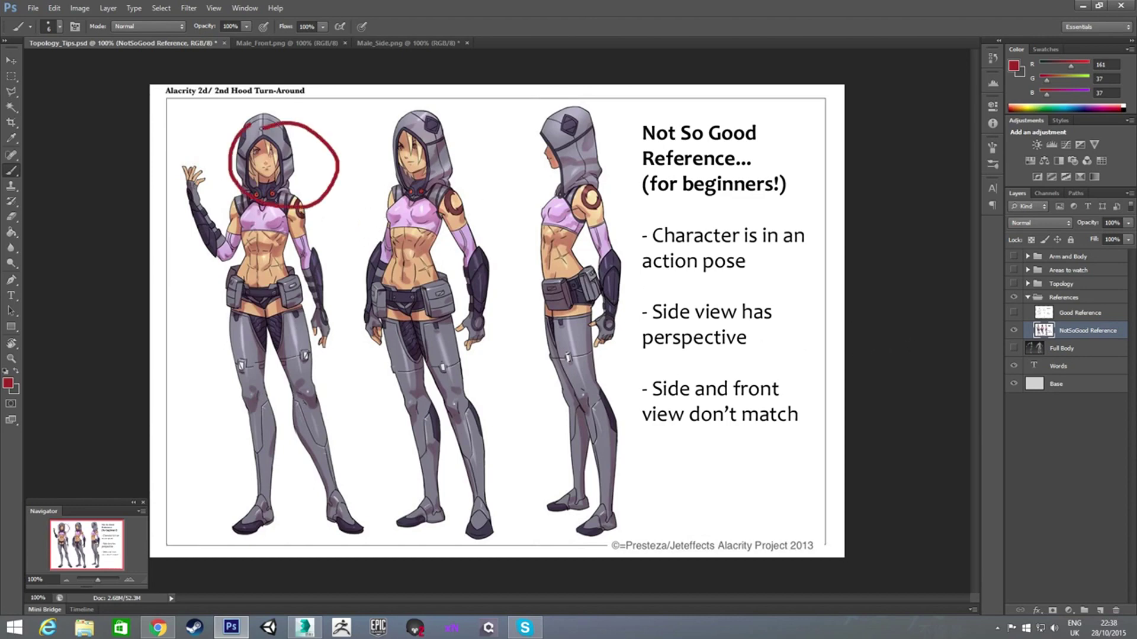
key("ctrl+z")
mouse_move(556, 126)
left_mouse_down()
mouse_move(538, 173)
mouse_move(569, 128)
mouse_move(533, 123)
left_mouse_up()
key("ctrl+z")
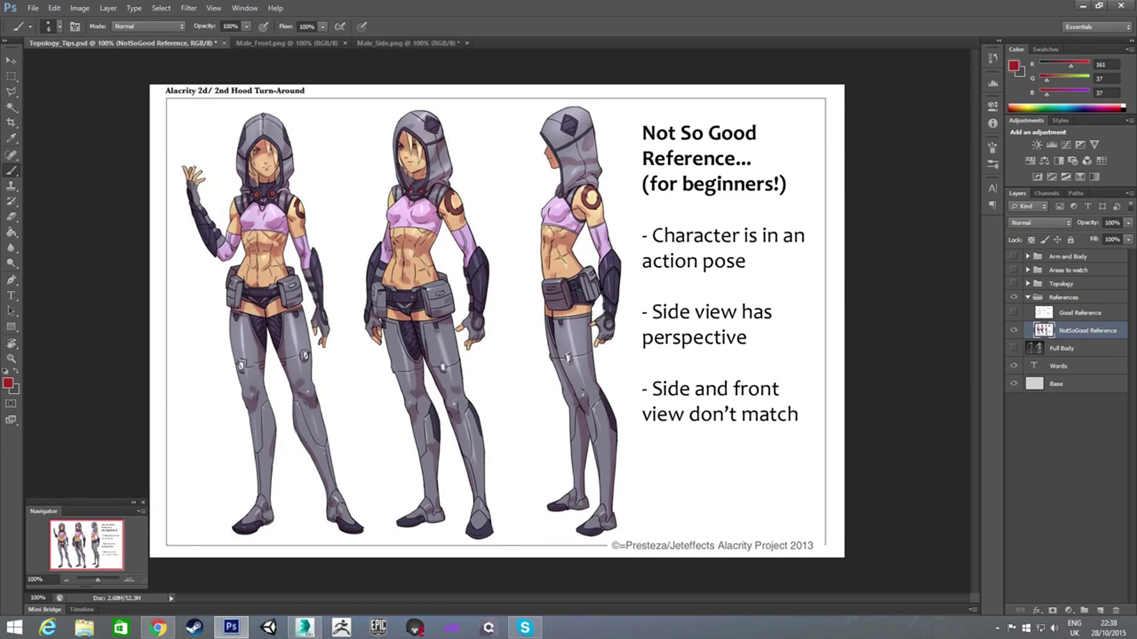
mouse_move(262, 113)
left_mouse_down()
mouse_move(263, 359)
mouse_move(278, 393)
mouse_move(263, 532)
left_mouse_up()
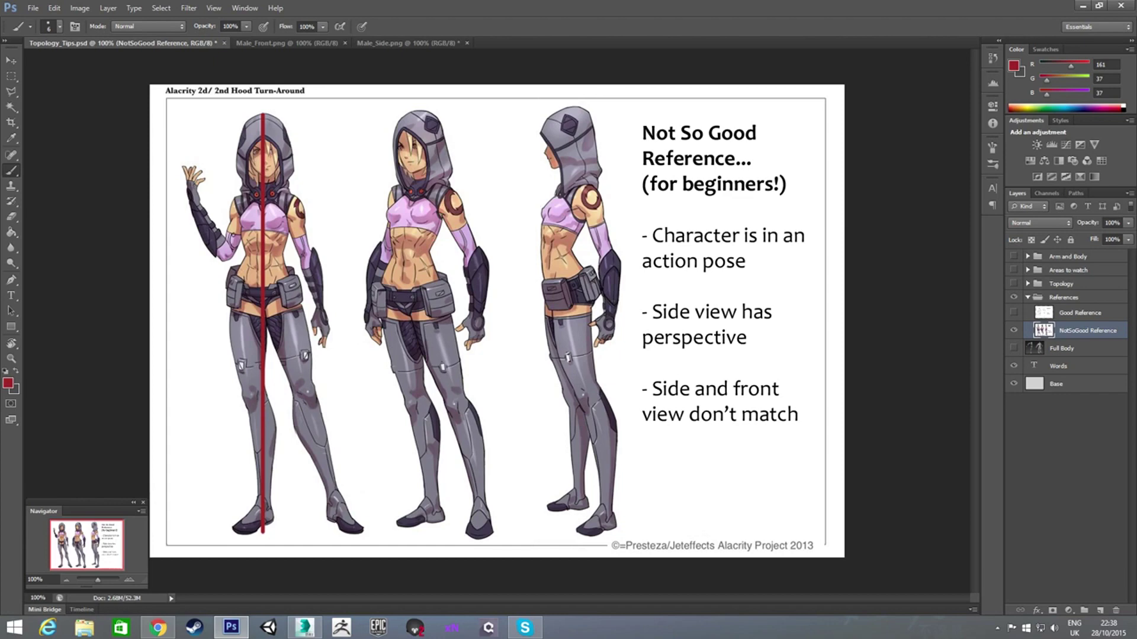
key("ctrl+z")
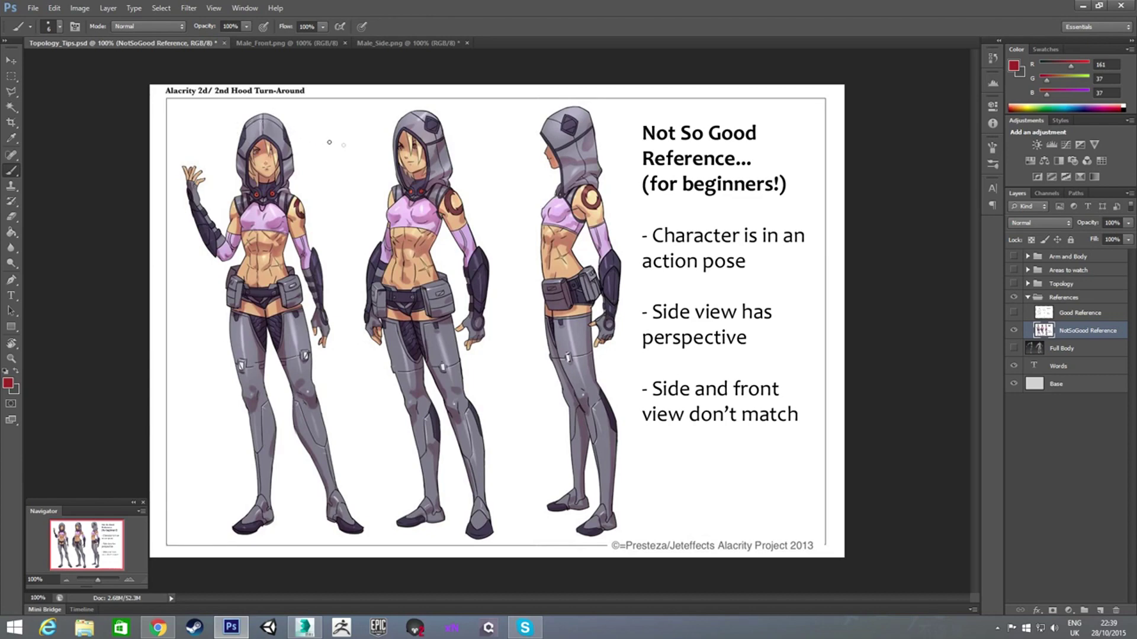
- Hide the NotSoGood Reference layer, show the Good Reference layer and make it active
left_click(1014, 331)
left_click(1013, 313)
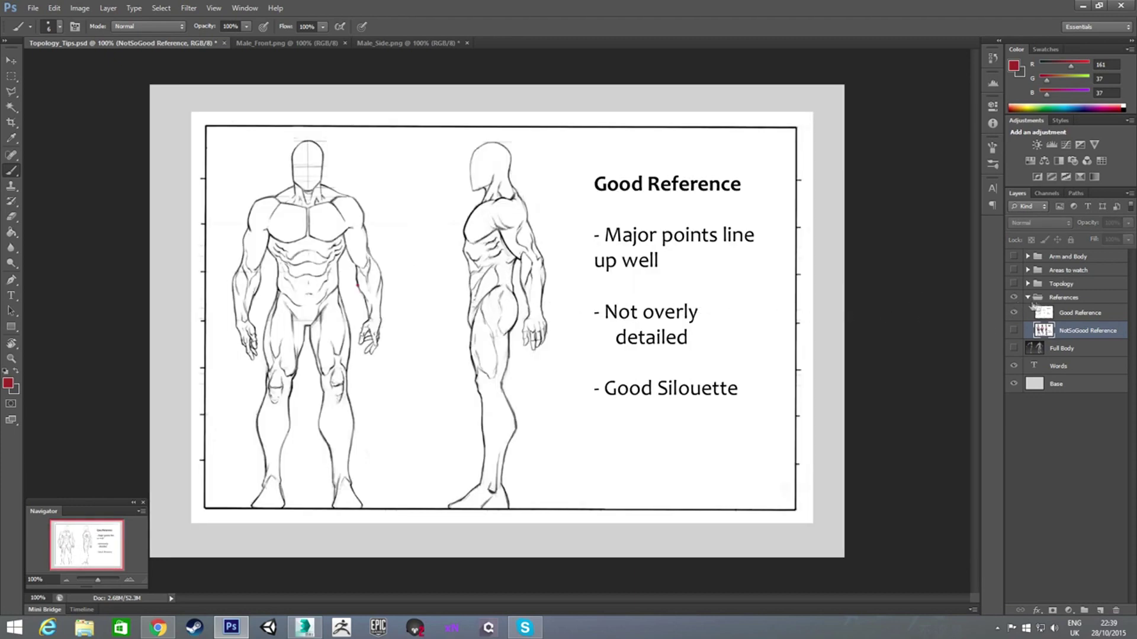
left_click(1065, 319)
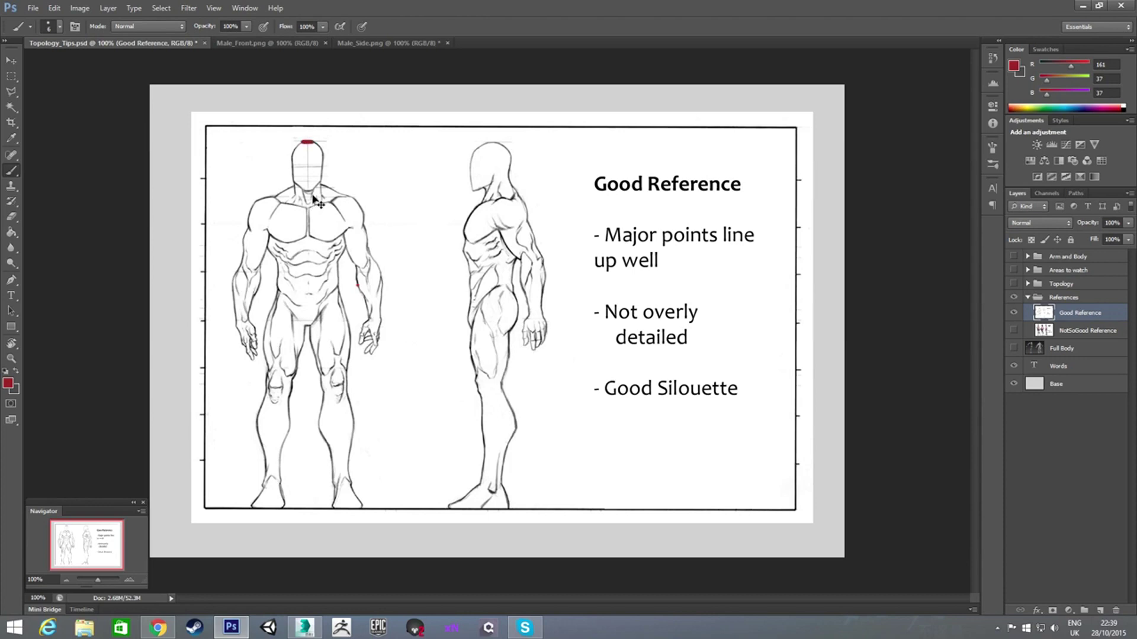
- Brush a straight red centre line down the front-view figure from head to feet, and undo it
key("ctrl+z")
left_click_drag(306, 140, 329, 505, "shift")
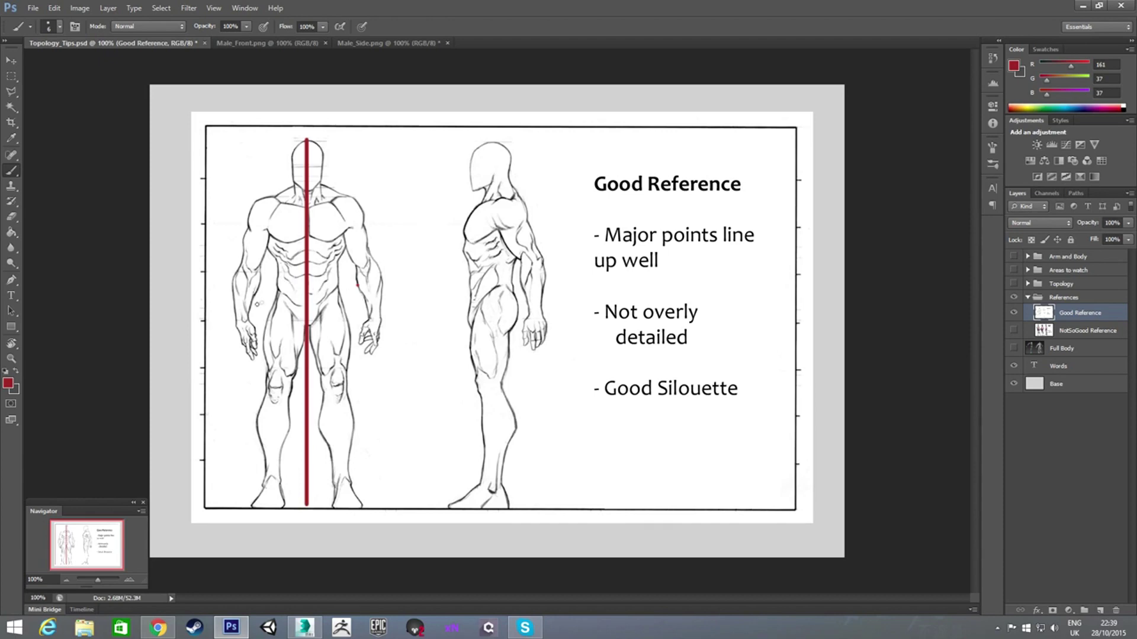
key("ctrl+z")
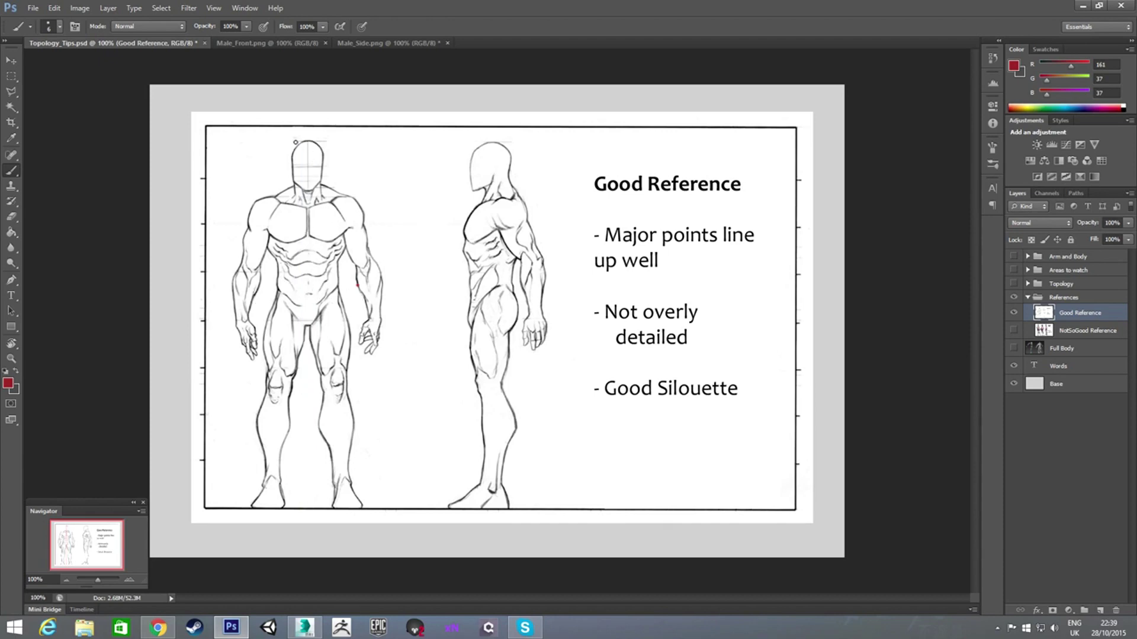
- Brush straight red alignment lines from the front to the side figure at head top, chin, shoulders, chest, waist, wrists, knees and ankles
left_click_drag(295, 142, 507, 155, "shift")
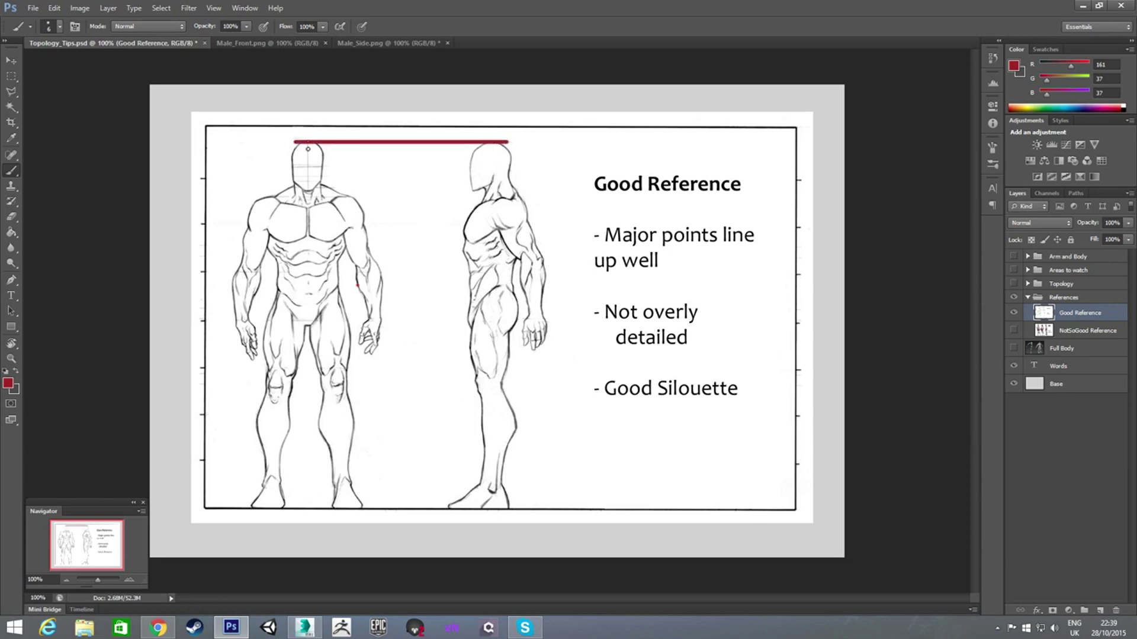
left_click_drag(306, 192, 476, 193, "shift")
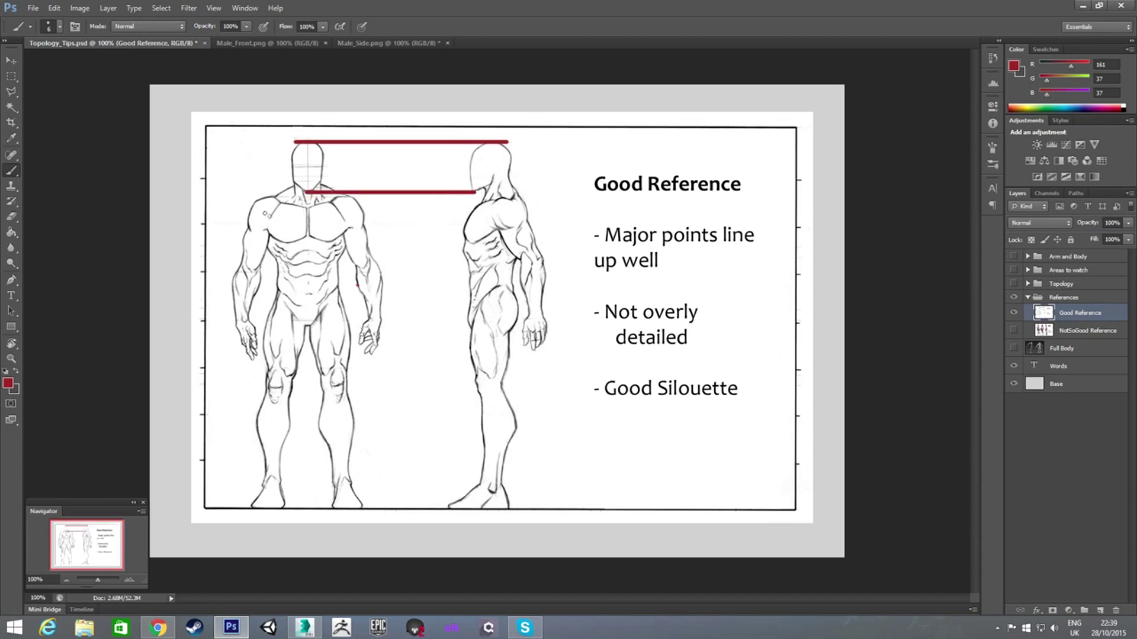
left_click_drag(249, 199, 508, 201, "shift")
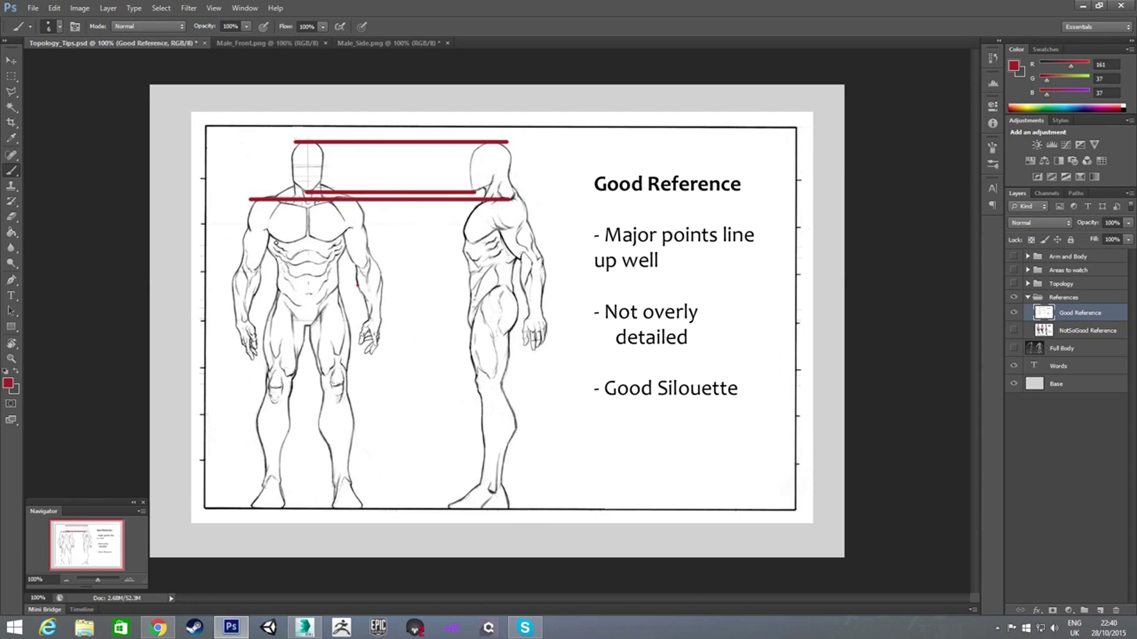
left_click_drag(275, 242, 486, 243, "shift")
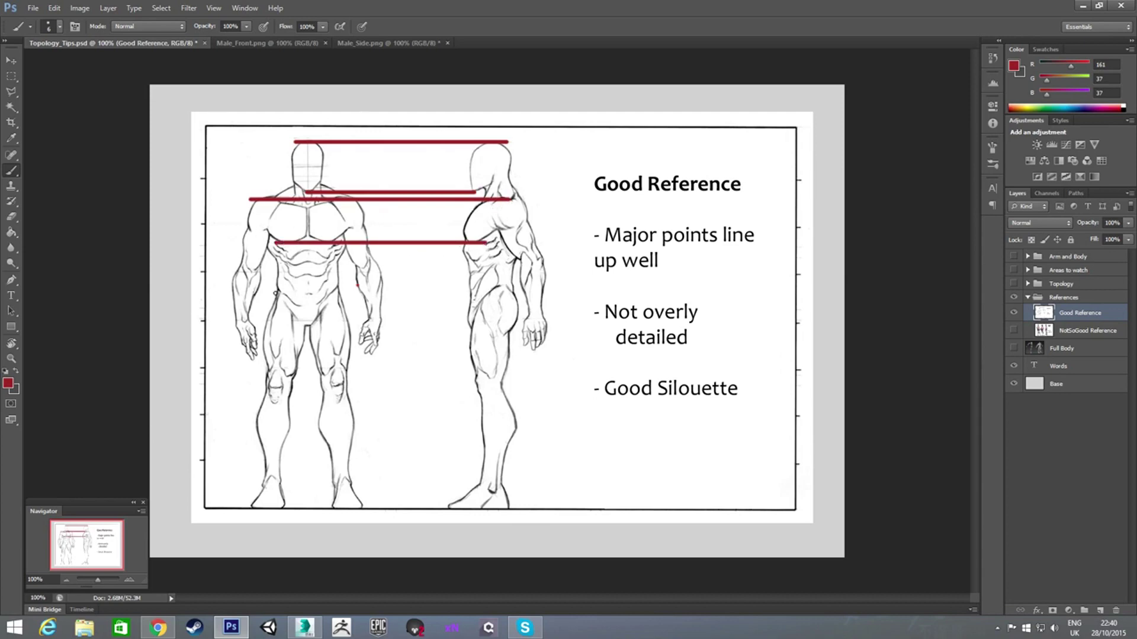
left_click_drag(276, 291, 515, 290, "shift")
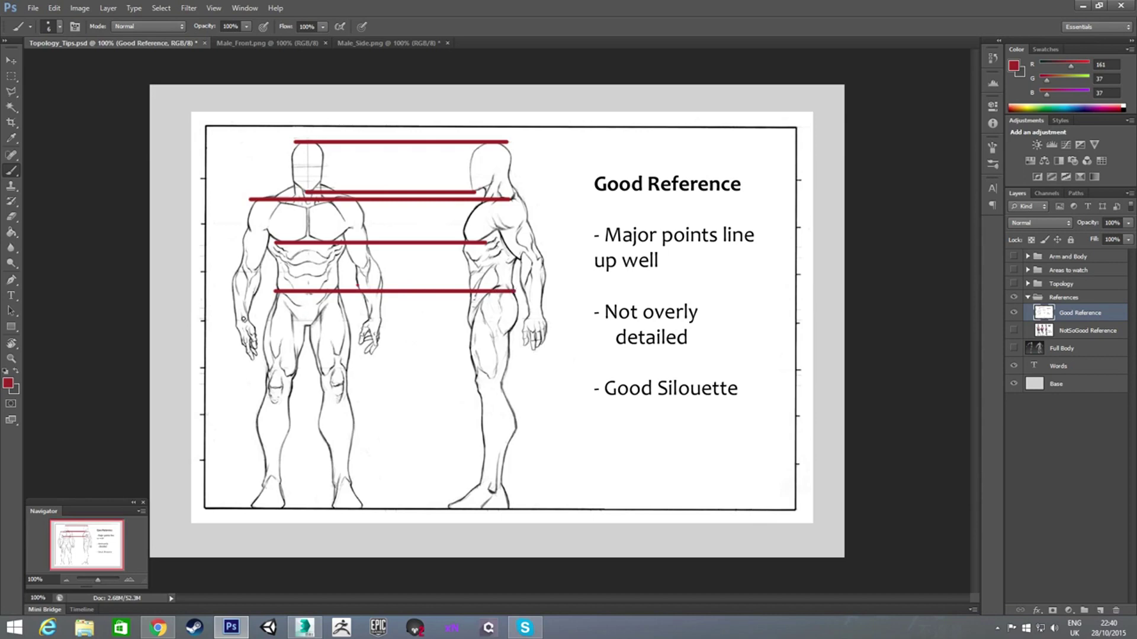
left_click_drag(234, 320, 545, 320, "shift")
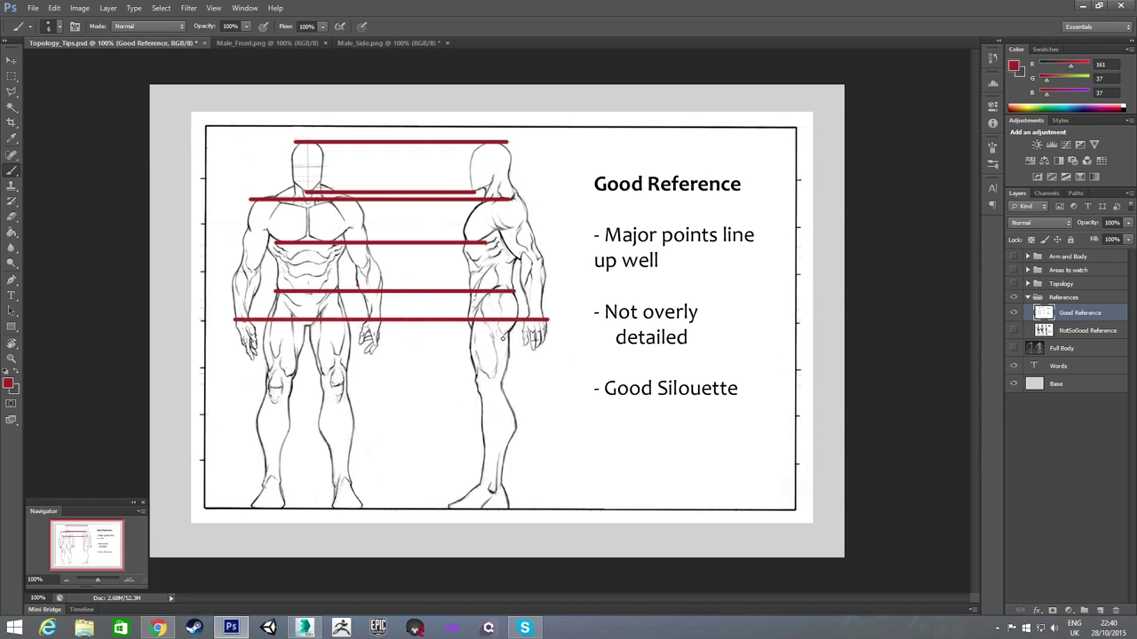
left_click_drag(267, 389, 523, 390, "shift")
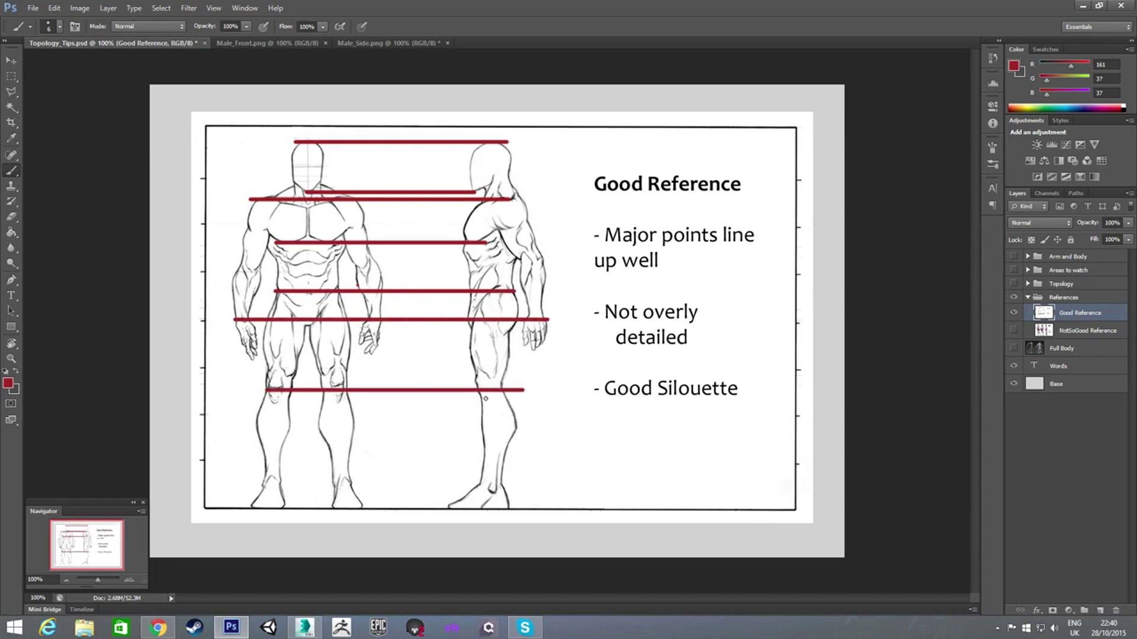
left_click_drag(261, 485, 513, 485, "shift")
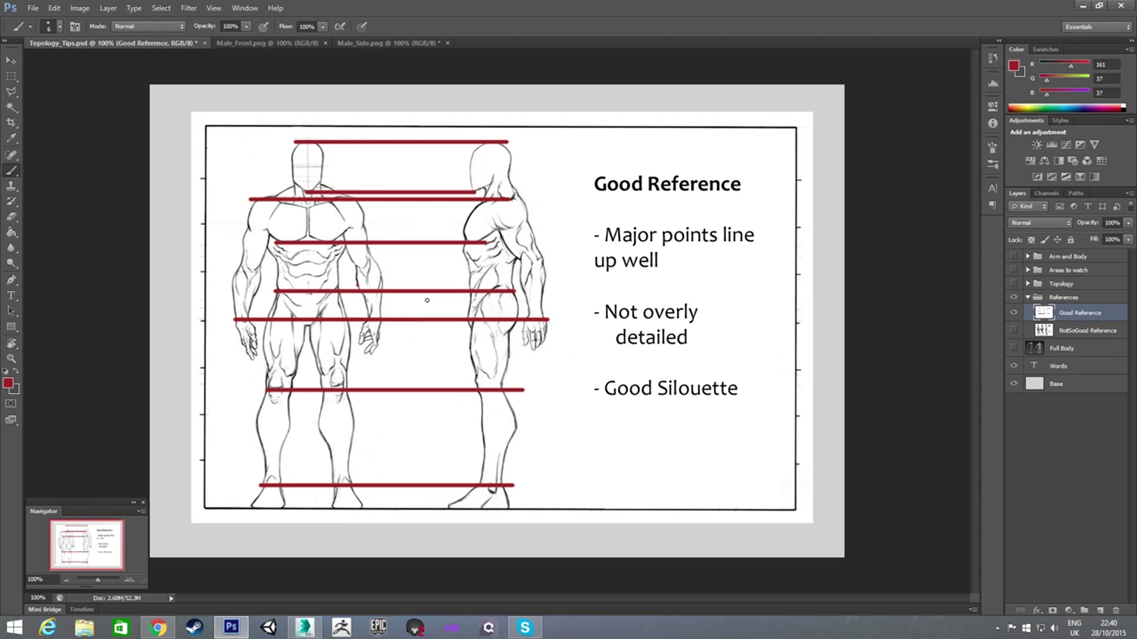
- Undo all the red alignment lines between the front and side figures
key("ctrl+alt+z")
key("ctrl+alt+z")
key("ctrl+alt+z")
key("ctrl+alt+z")
key("ctrl+alt+z")
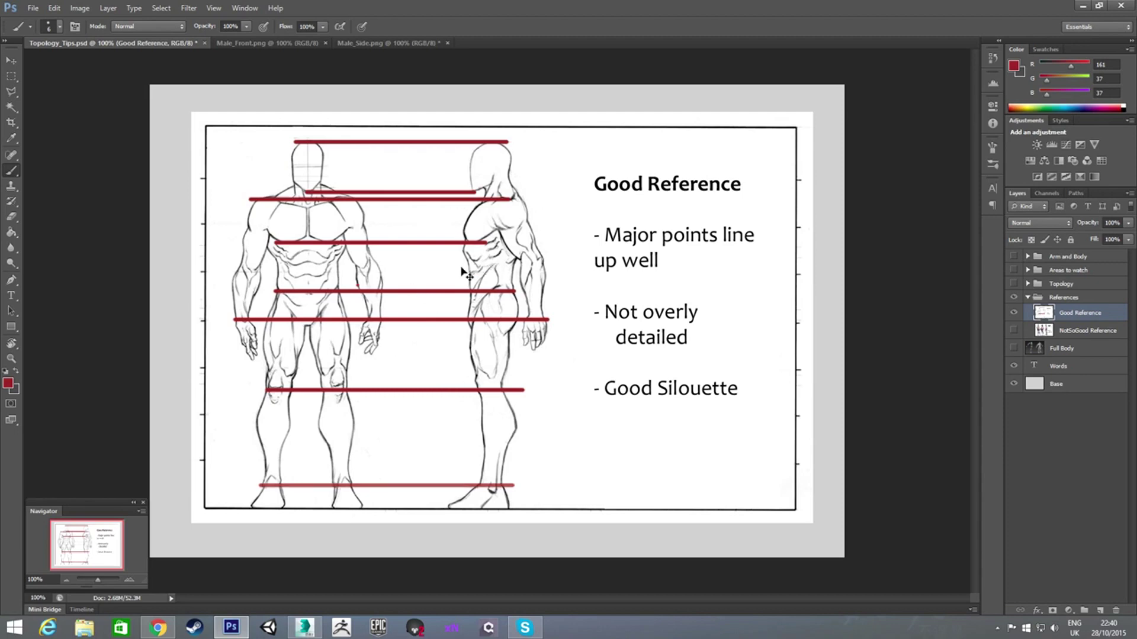
key("ctrl+alt+z")
key("ctrl+alt+z")
key("ctrl+alt+z")
key("ctrl+alt+z")
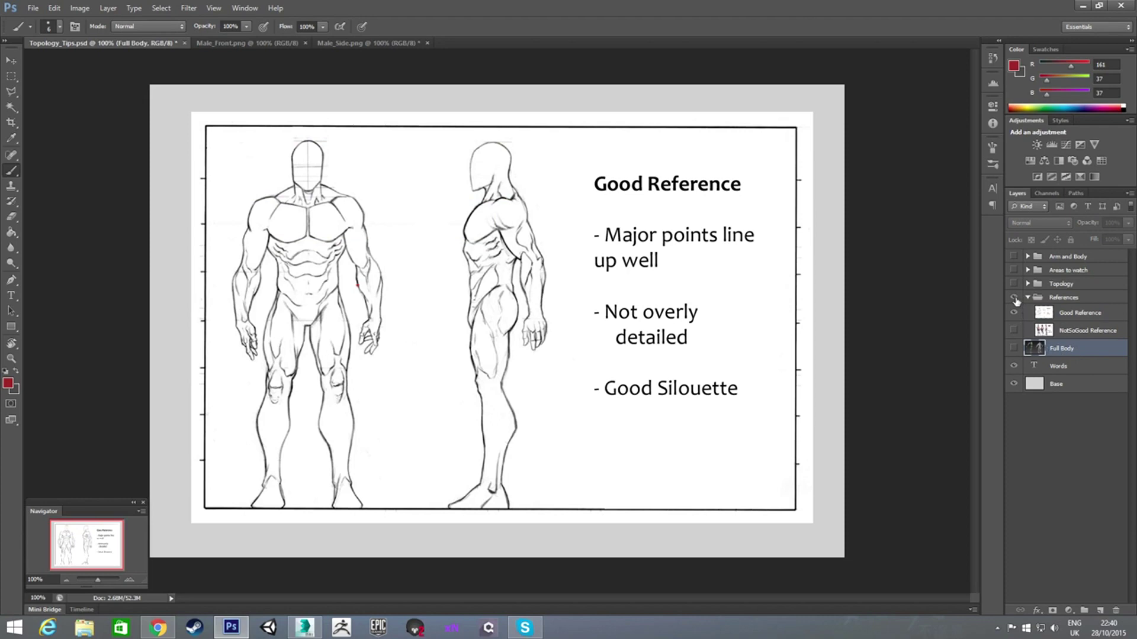
- Hide the References group, and show and expand the Topology group with its Good Topo subgroup visible
left_click(1013, 298)
left_click(1014, 283)
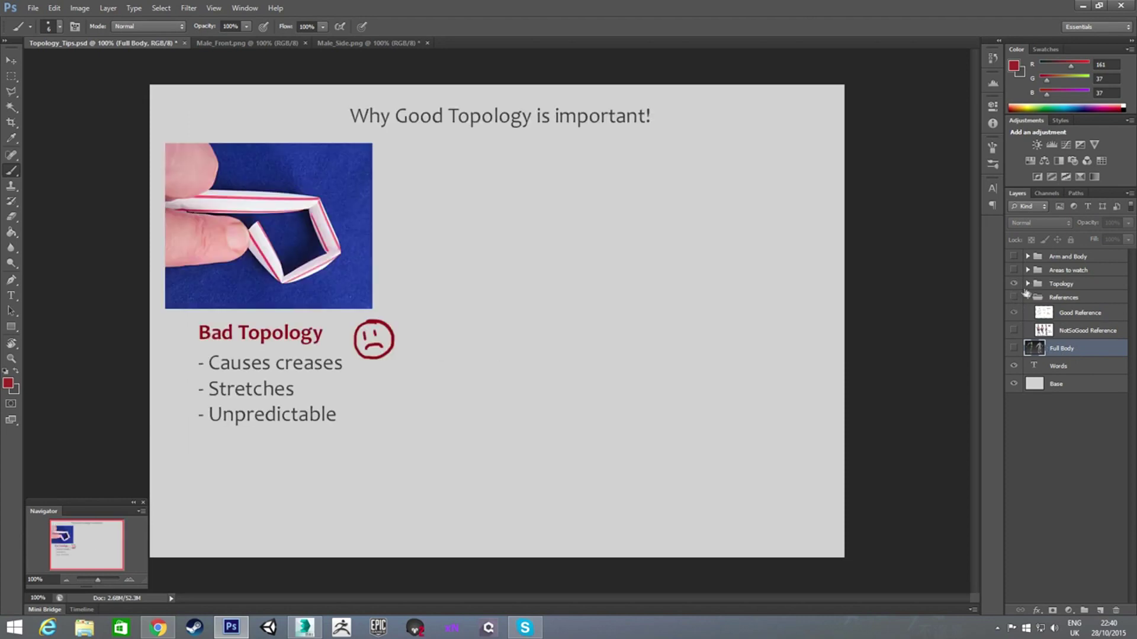
left_click(1027, 285)
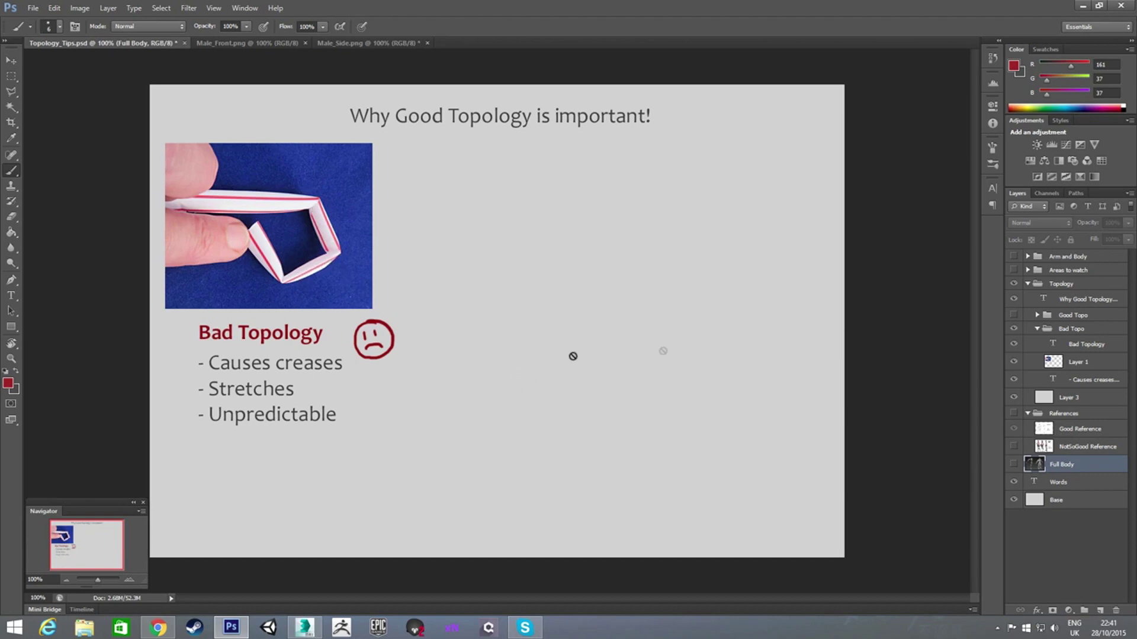
left_click(1014, 316)
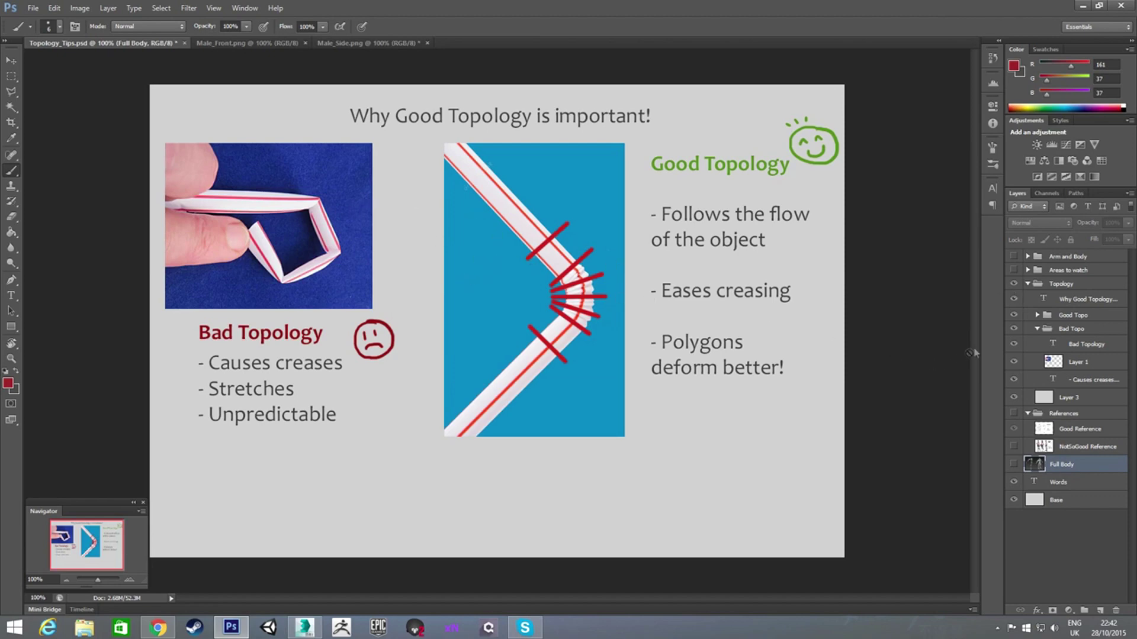
- Hide the Topology group, show and expand the Areas to watch group, and make Highlighted Areas the active layer
left_click(1013, 284)
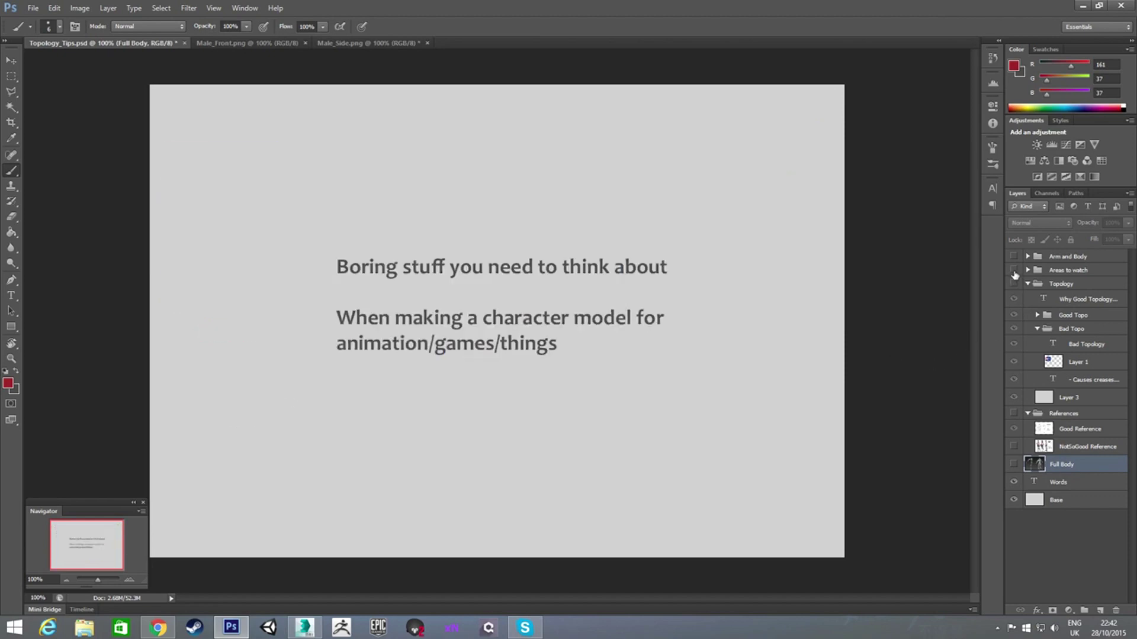
left_click(1014, 271)
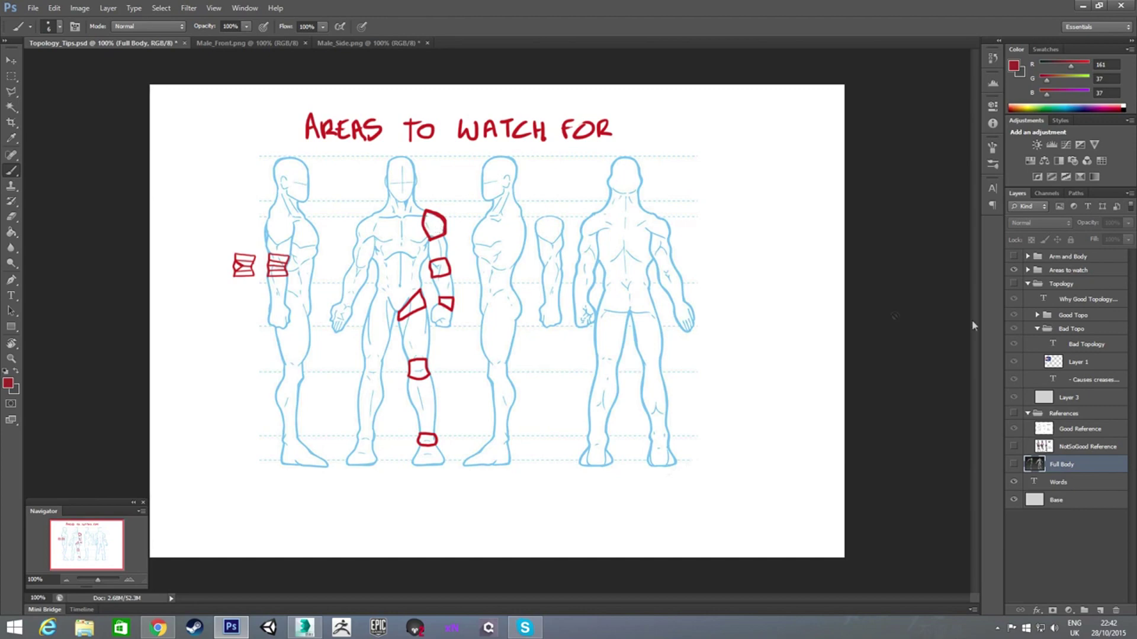
left_click(1027, 270)
left_click(1075, 303)
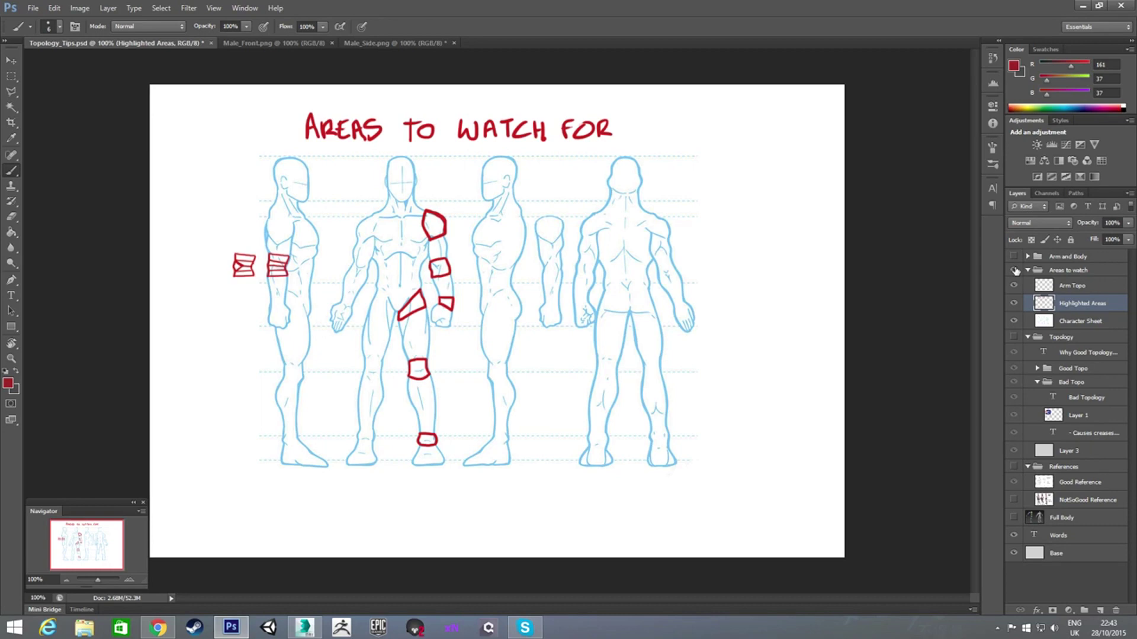
- Hide the Areas to watch group, and expand and show the Arm and Body group
left_click(1015, 270)
left_click(1028, 257)
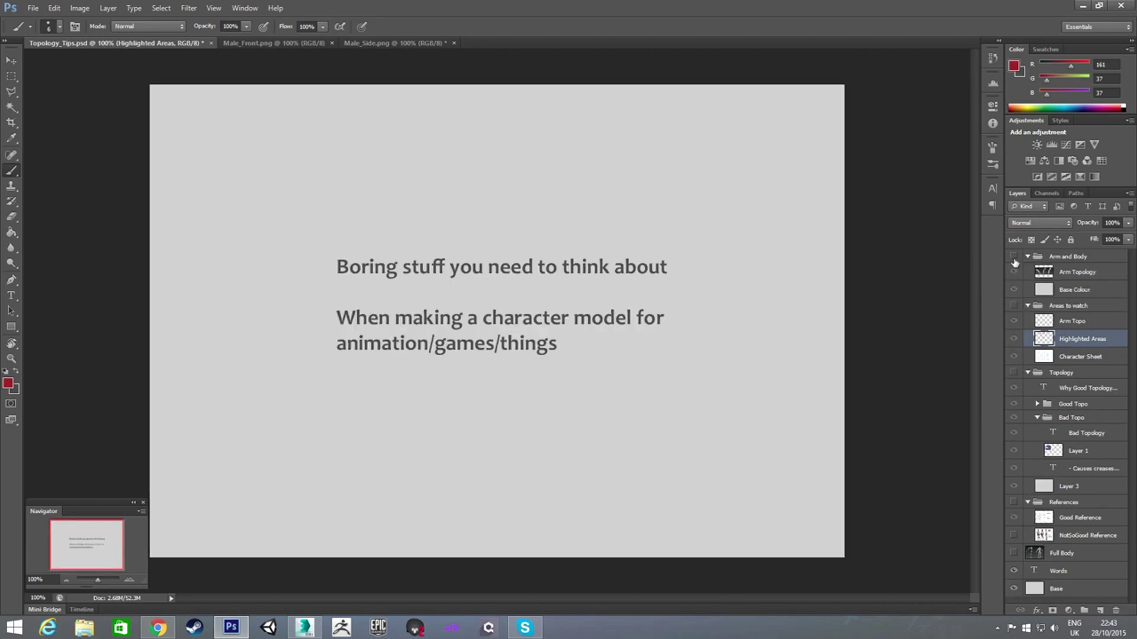
left_click(1014, 257)
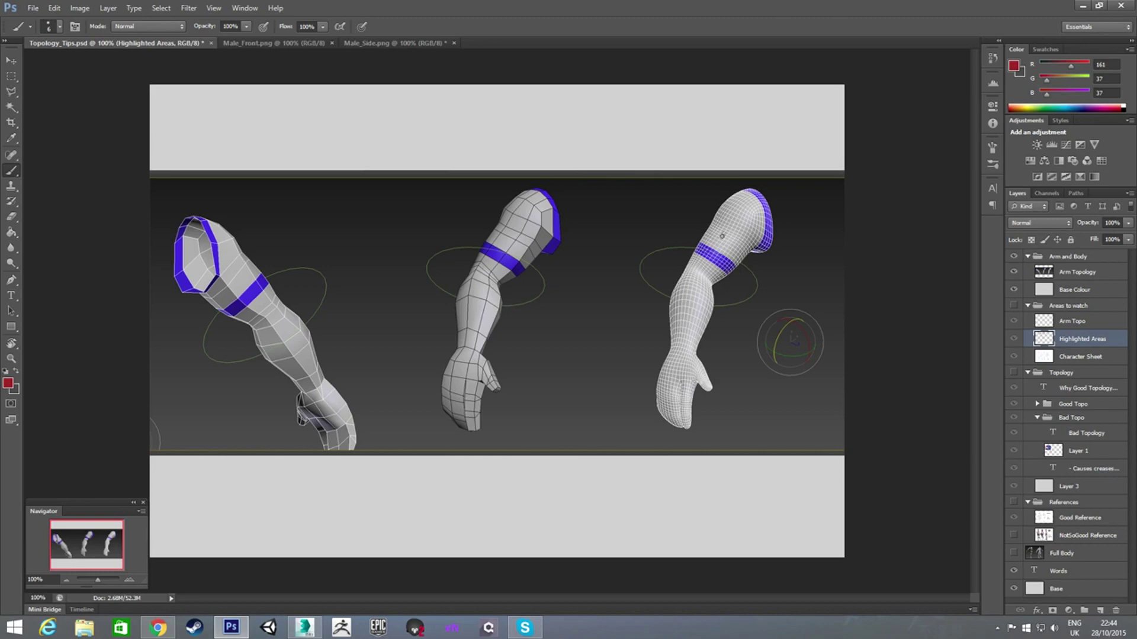
- Hide the Arm and Body group and compare the Male_Front.png and Male_Side.png documents, ending on Male_Front.png with the Move tool active
left_click(1013, 257)
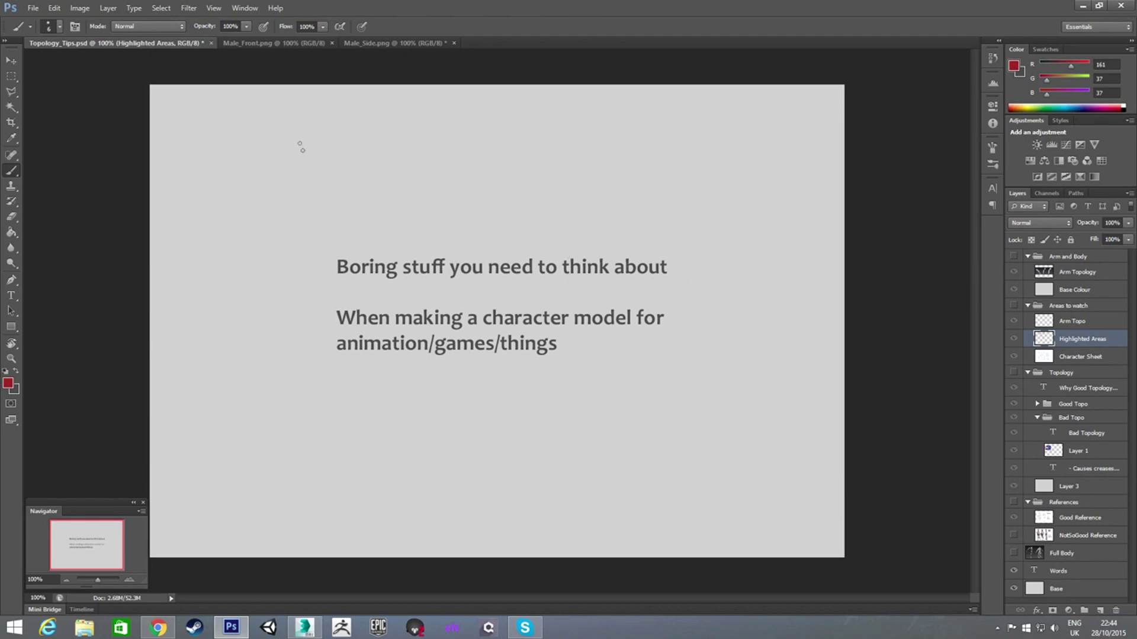
left_click(283, 44)
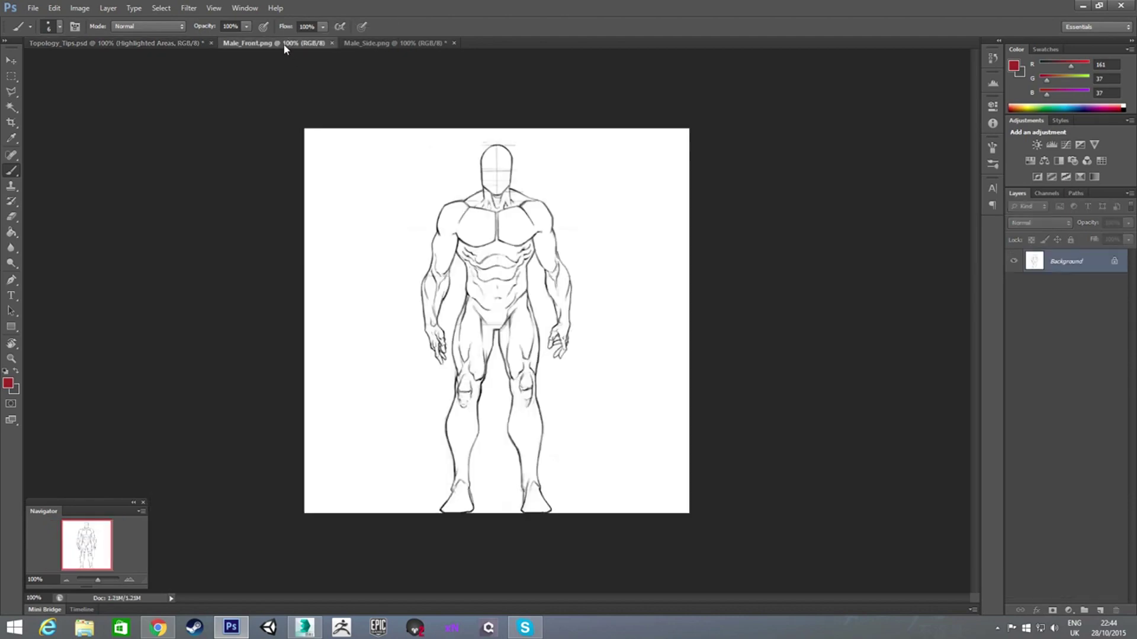
left_click(377, 44)
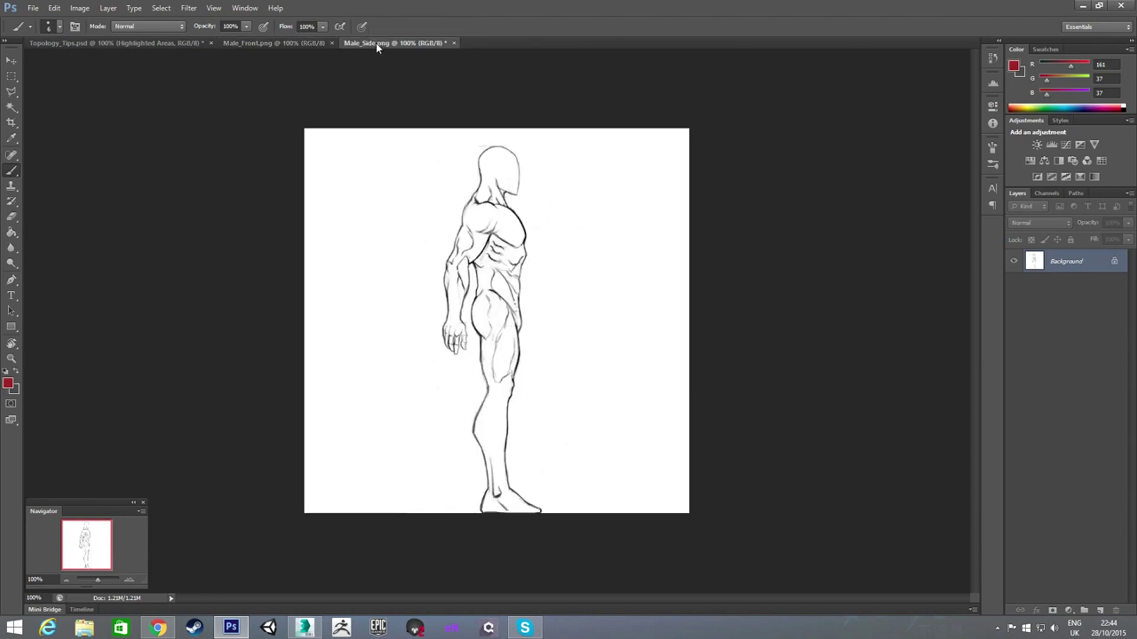
left_click(11, 61)
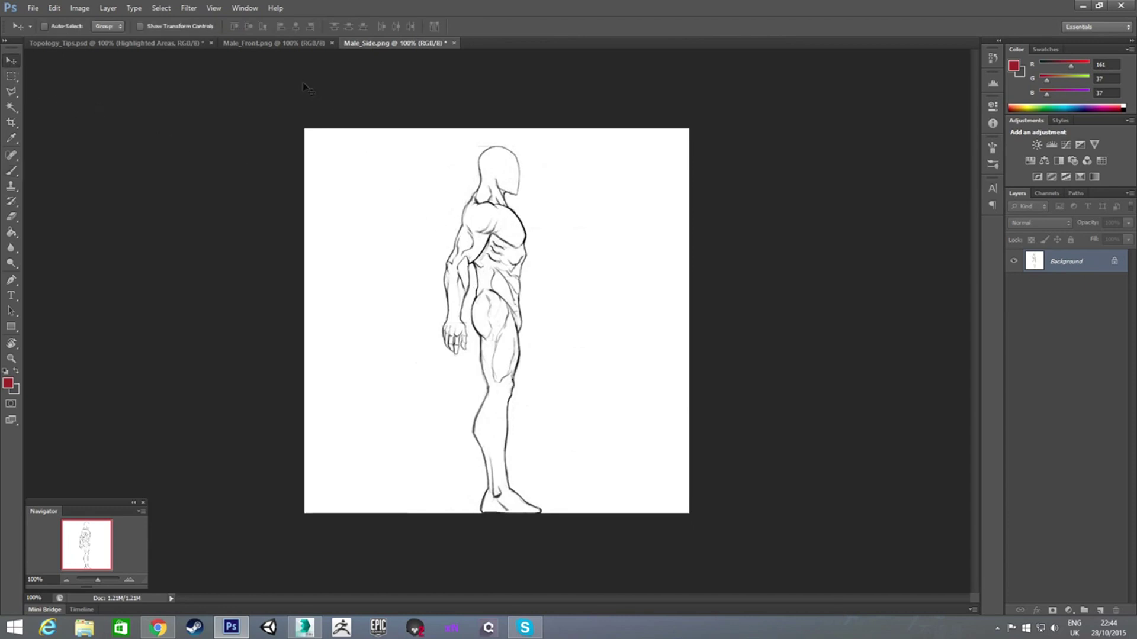
left_click(308, 42)
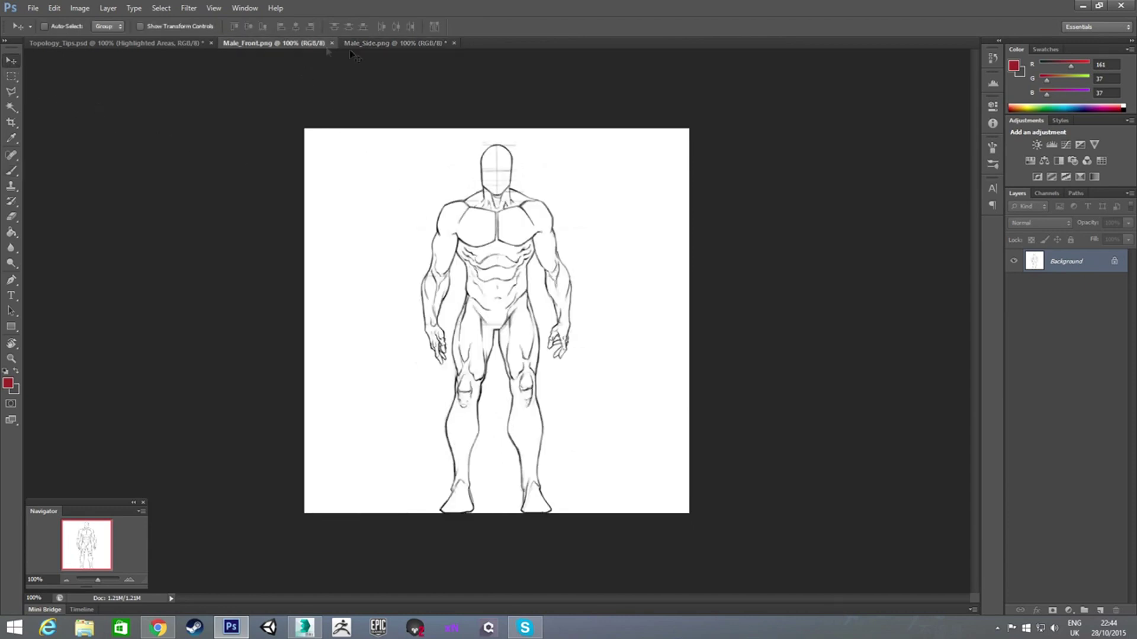
- View Male_Side.png, switch to 3ds Max, and create a plane about 2.22 m long and 2.15 m wide on the grid
left_click(384, 43)
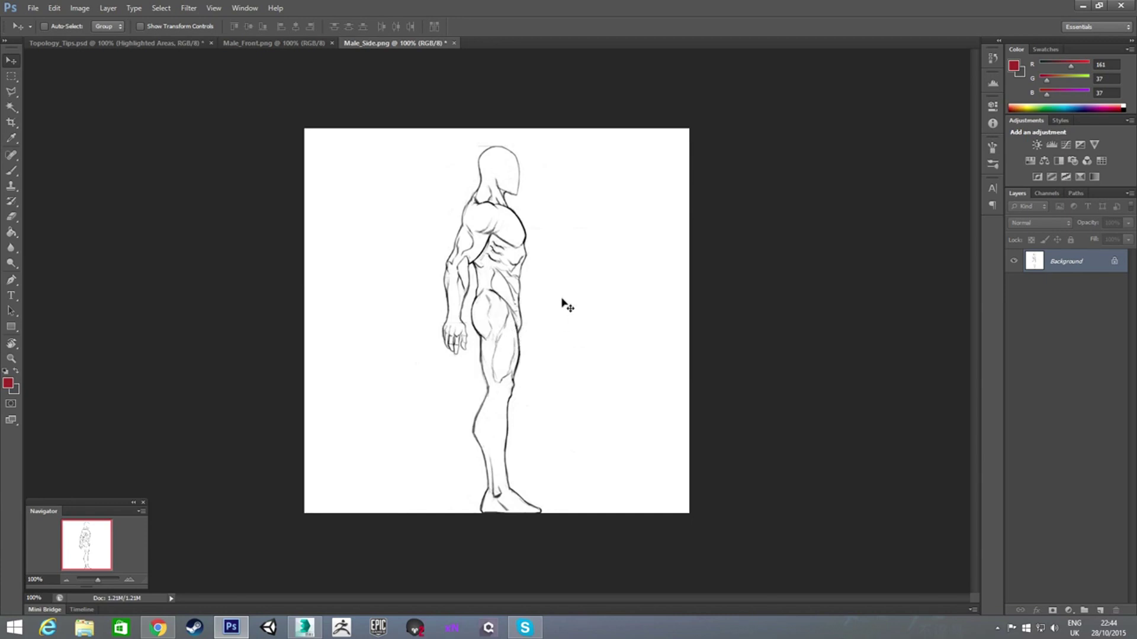
left_click(304, 629)
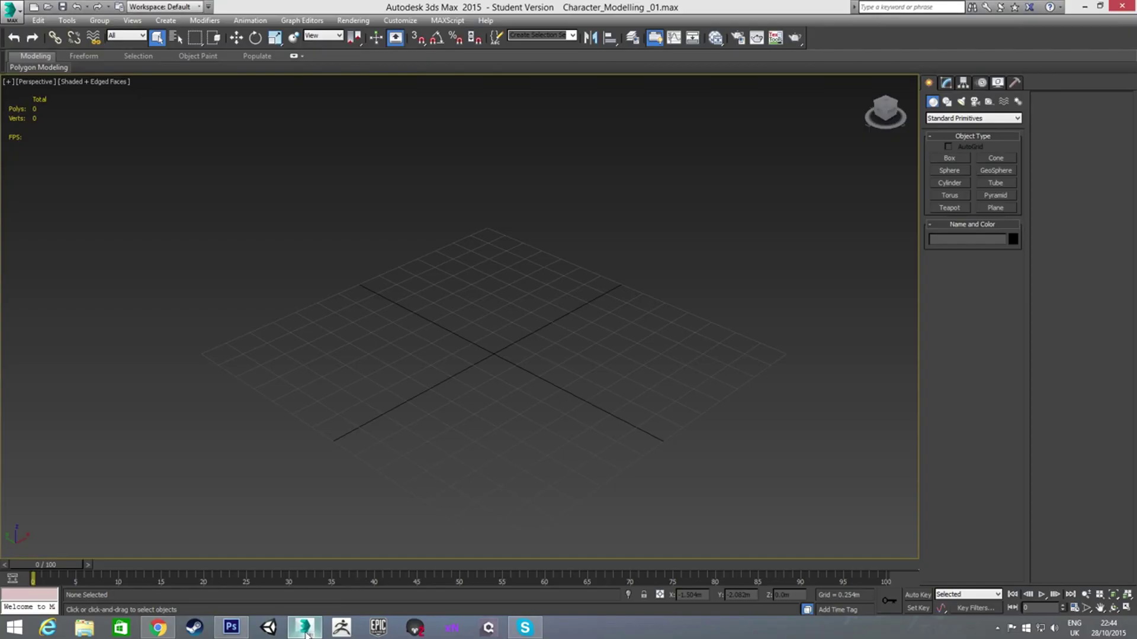
left_click(996, 207)
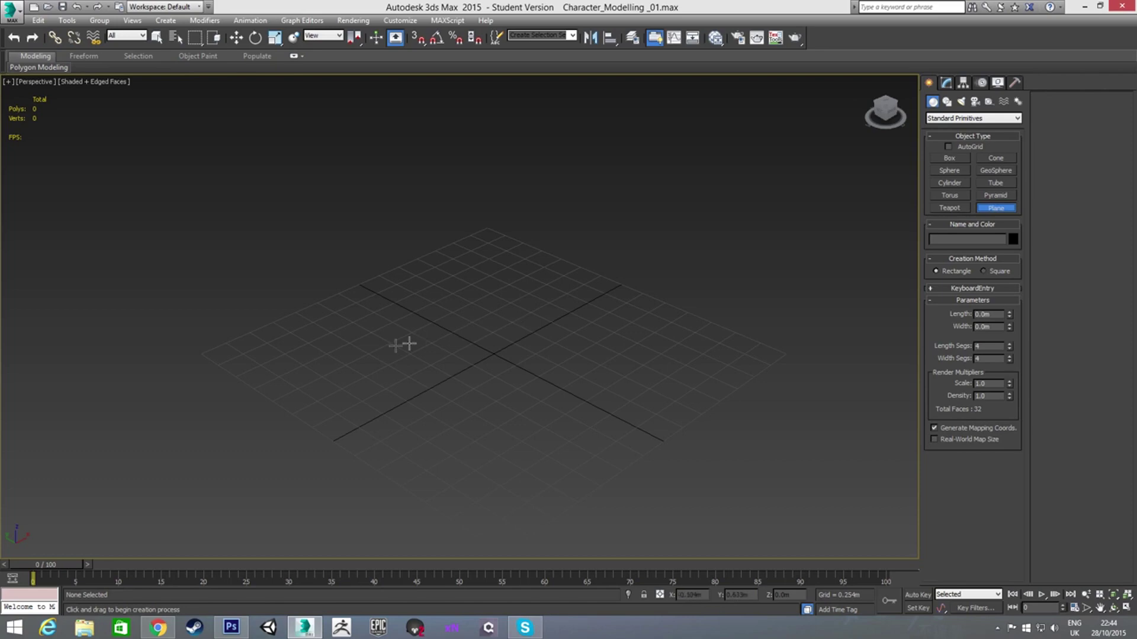
left_click_drag(333, 335, 686, 341)
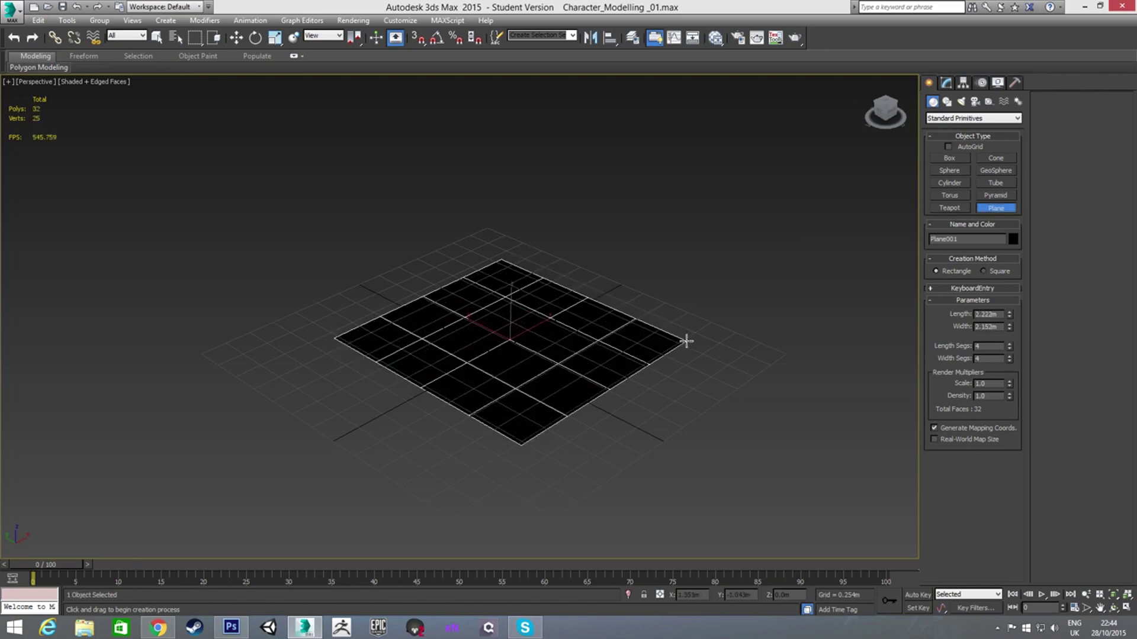
- Reduce the plane to 1 length segment and 1 width segment, and set its length and width to 2 m
right_click(1010, 347)
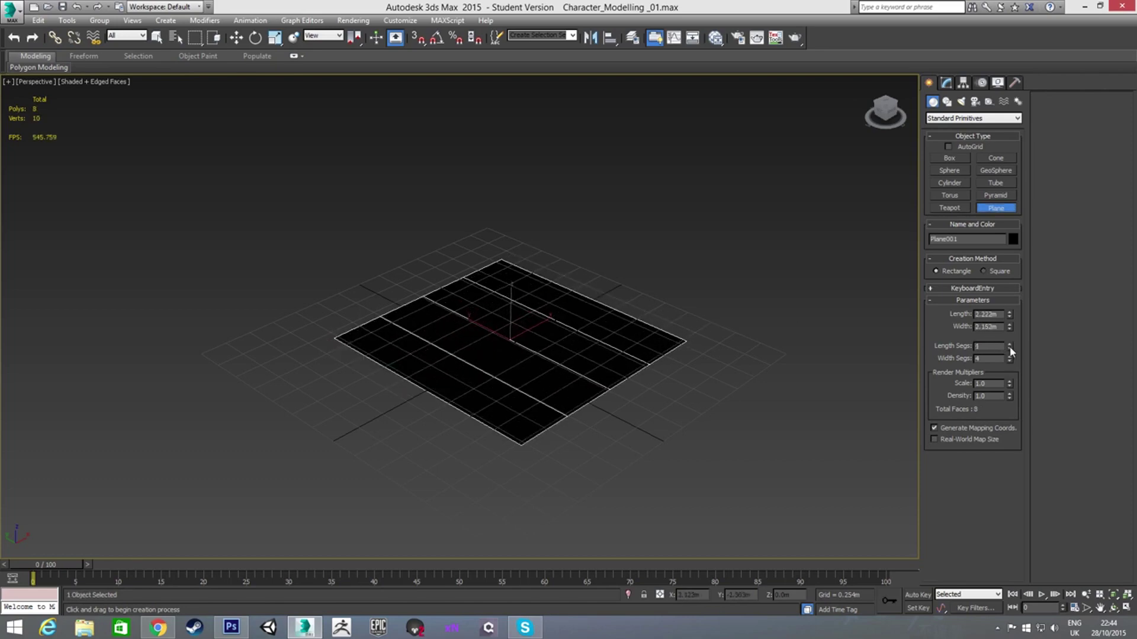
right_click(1009, 359)
double_click(999, 315)
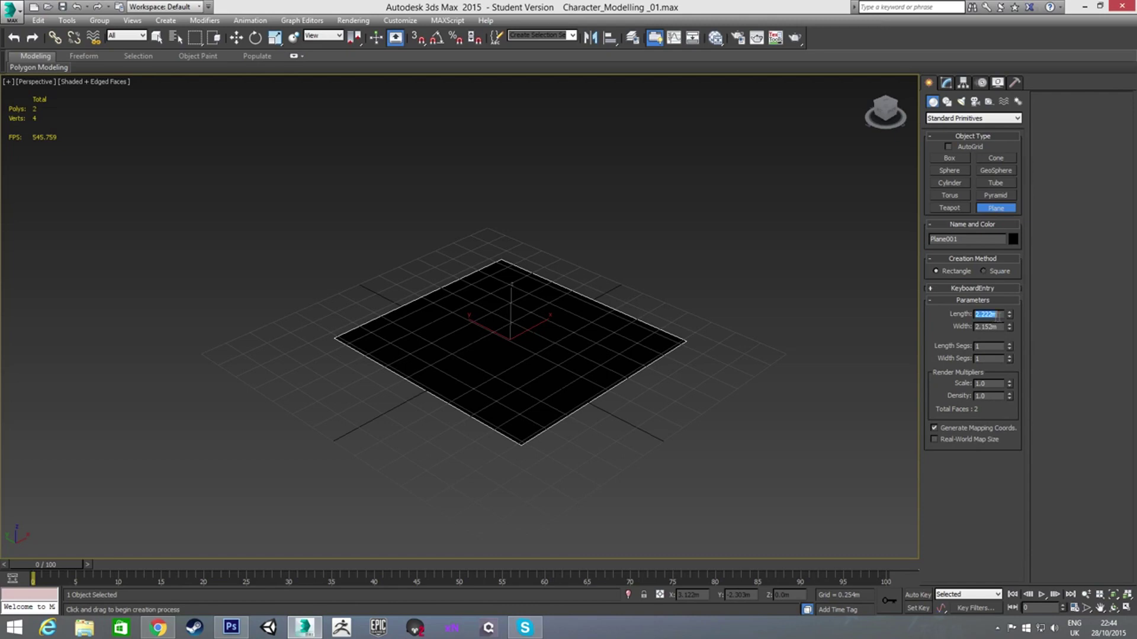
type("2")
key("Tab")
type("2")
key("Tab")
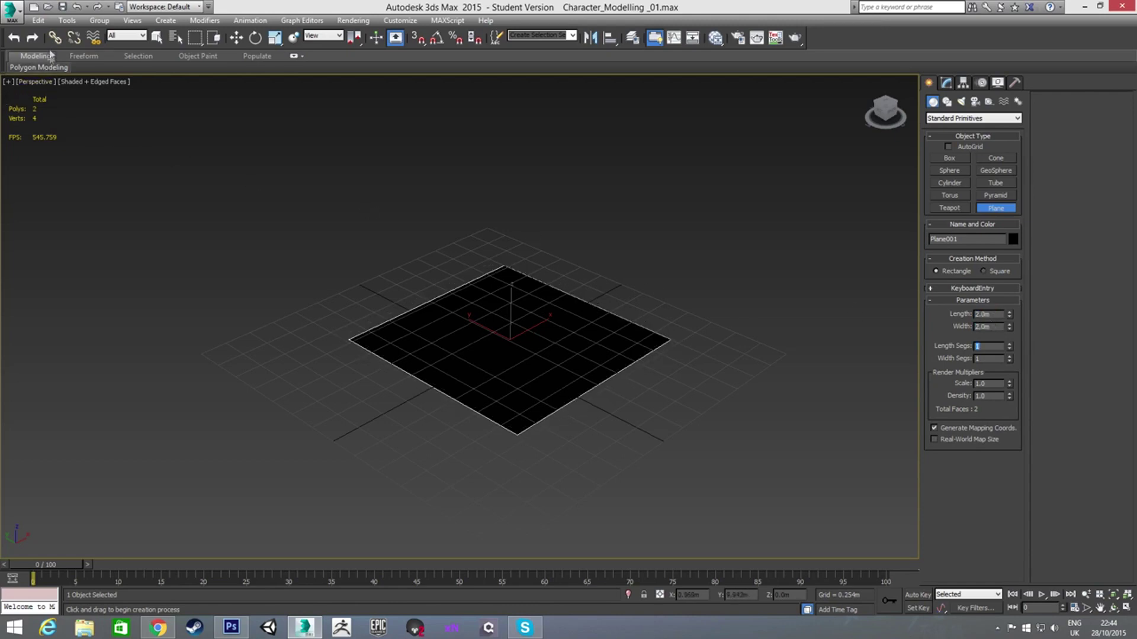
- Stand the plane upright by rotating it 90 degrees about the X axis with angle snap enabled
left_click(256, 39)
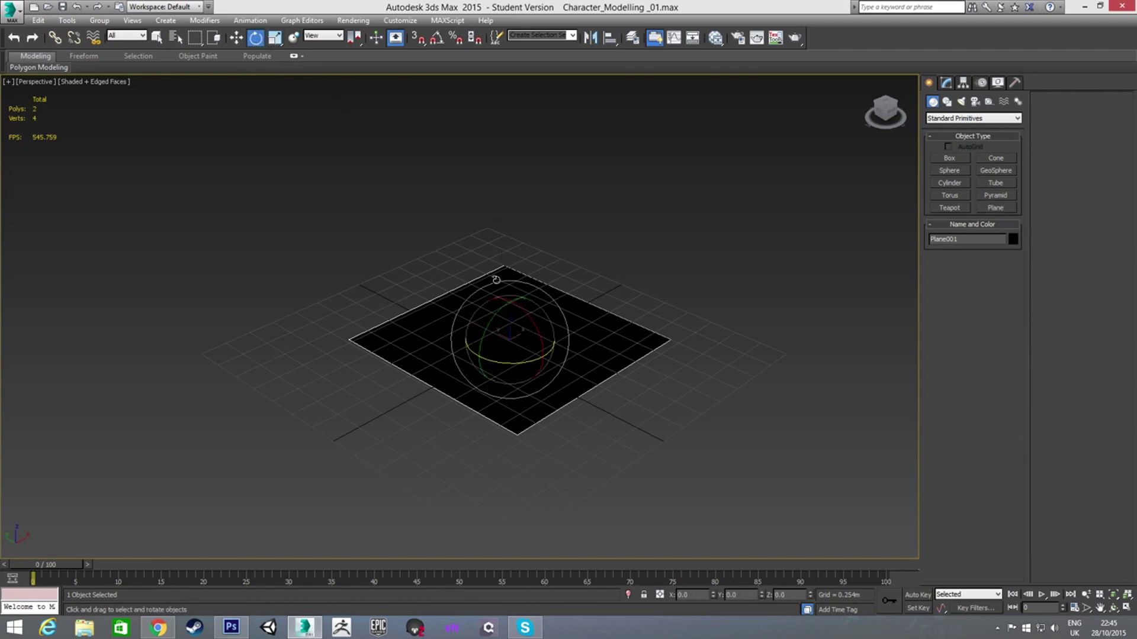
key("a")
left_click_drag(522, 305, 557, 346)
key("w")
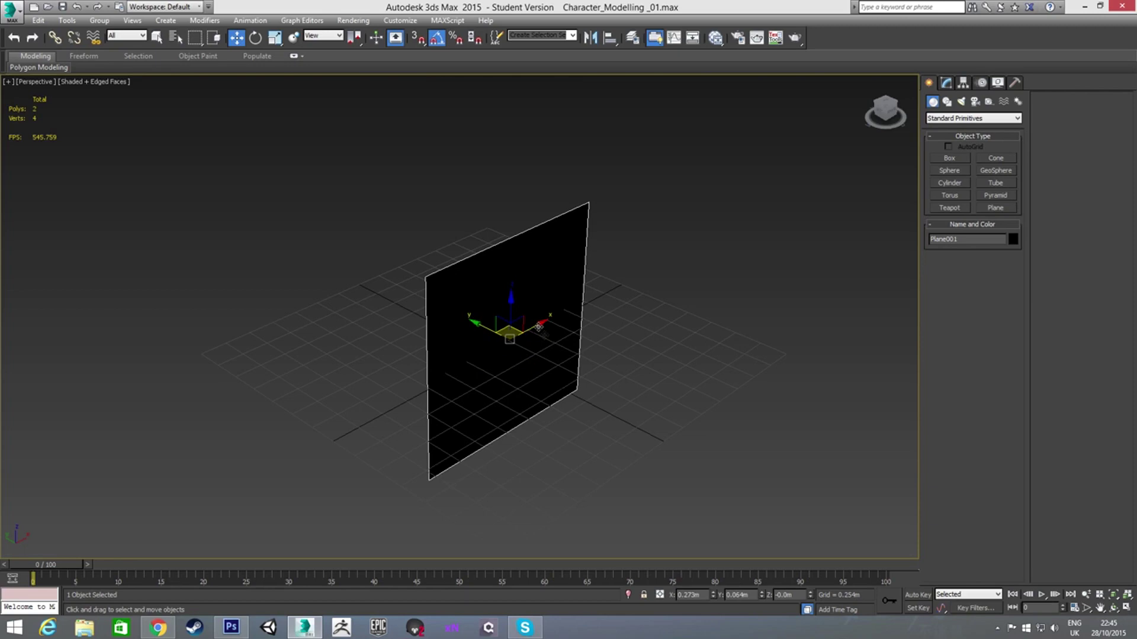
- Raise the upright plane and place it at X 0 m, Y 3 m and Z 1 m
left_click_drag(509, 297, 511, 190)
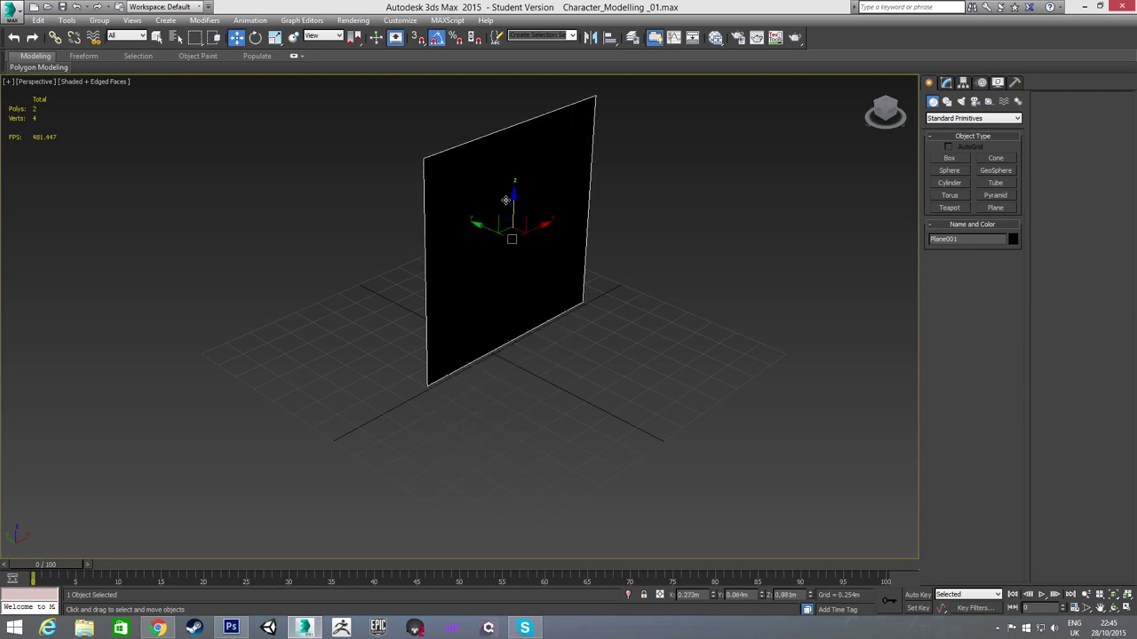
double_click(788, 595)
type("1")
key("Return")
right_click(713, 595)
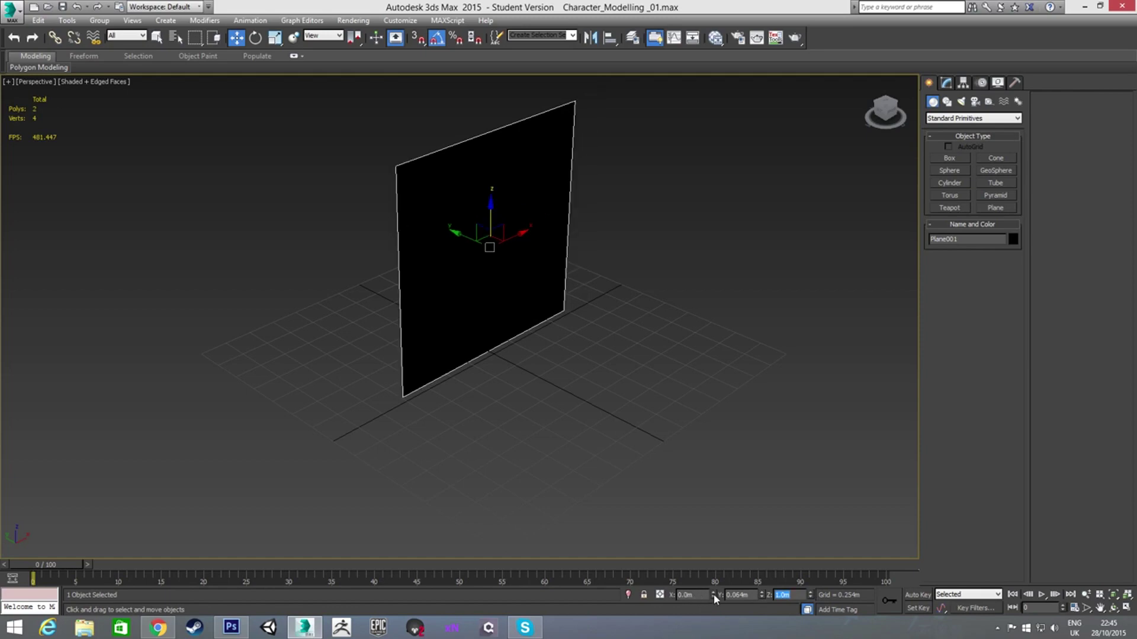
double_click(751, 594)
type("3")
key("Return")
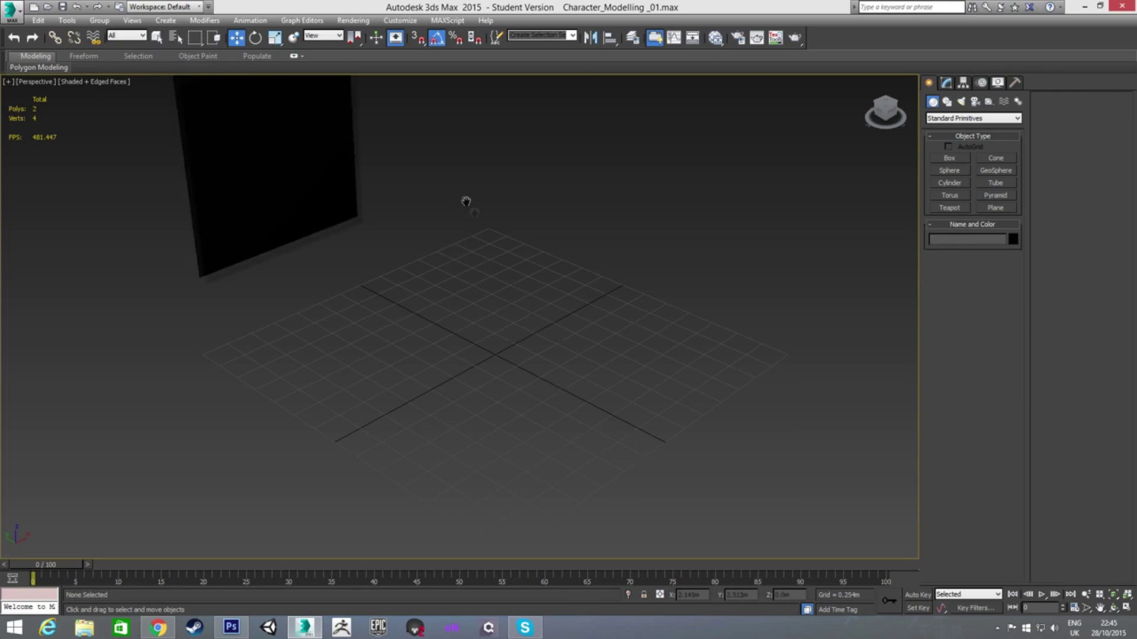
- Bring the upright plane into view, select it and open the Slate Material Editor
middle_click_drag(464, 197, 500, 266)
key("m")
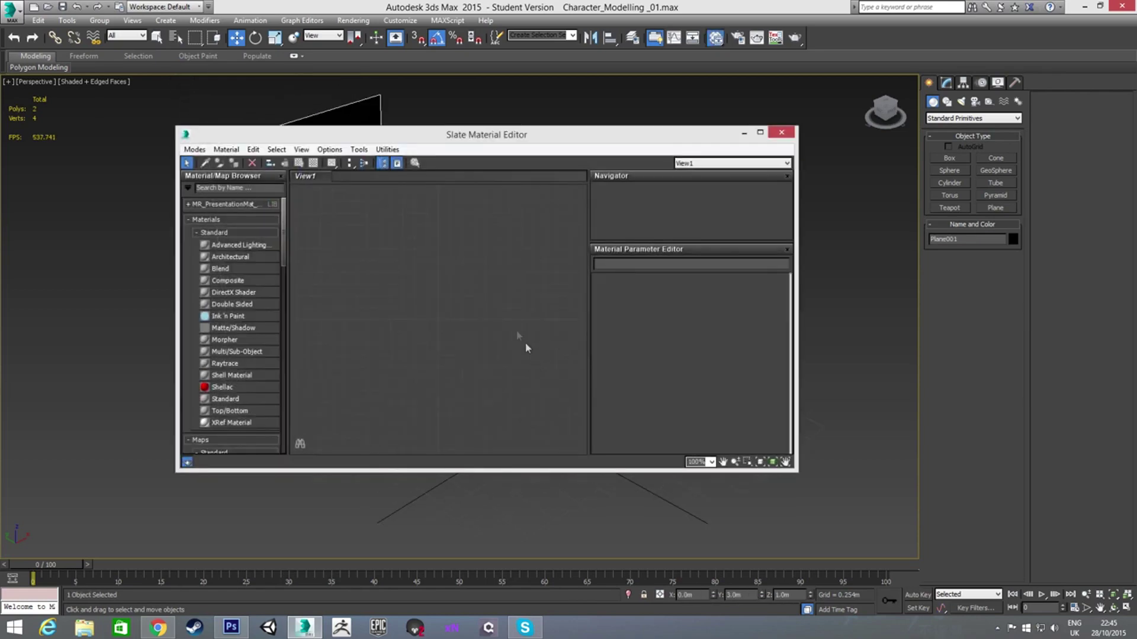
left_click_drag(450, 140, 534, 125)
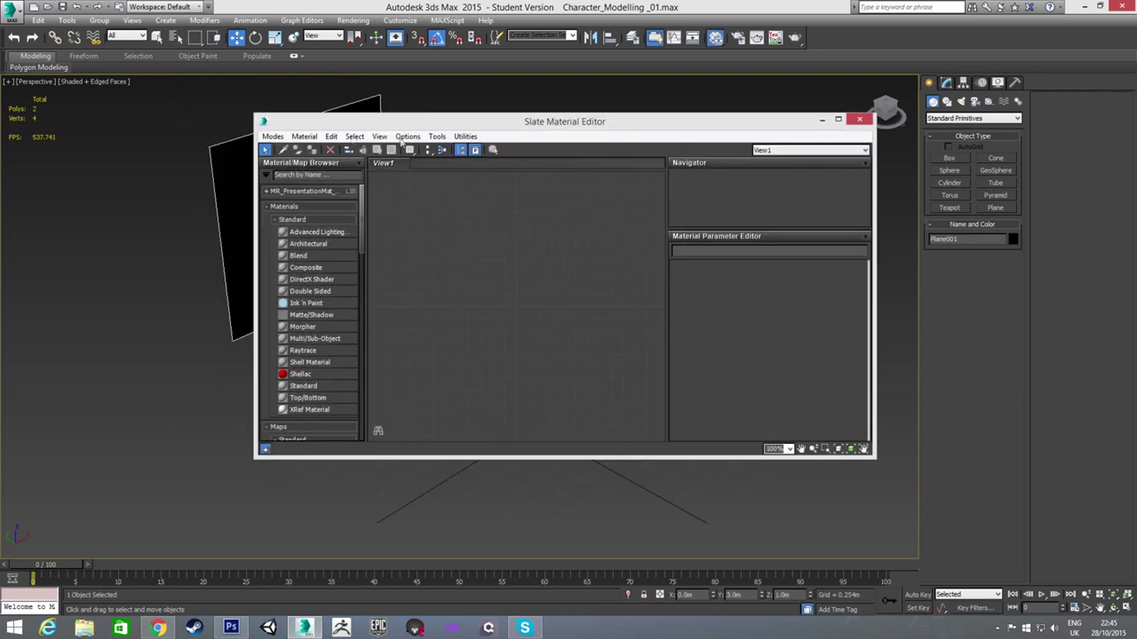
- Switch to the Compact Material Editor and return to the Slate Material Editor
left_click(273, 136)
left_click(276, 150)
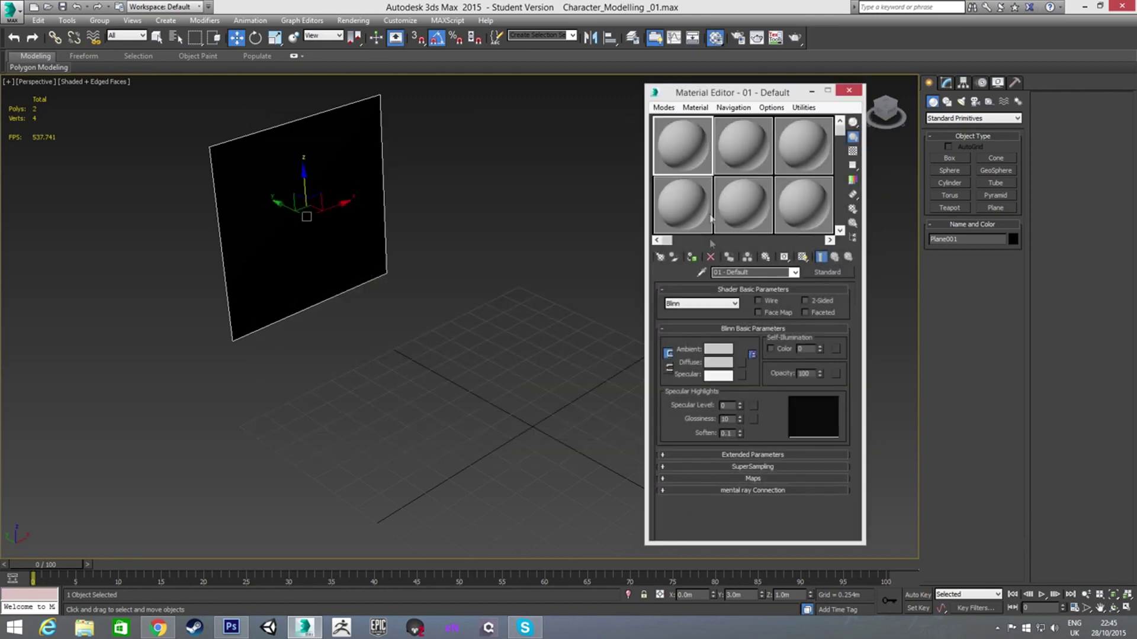
left_click(663, 108)
left_click(687, 140)
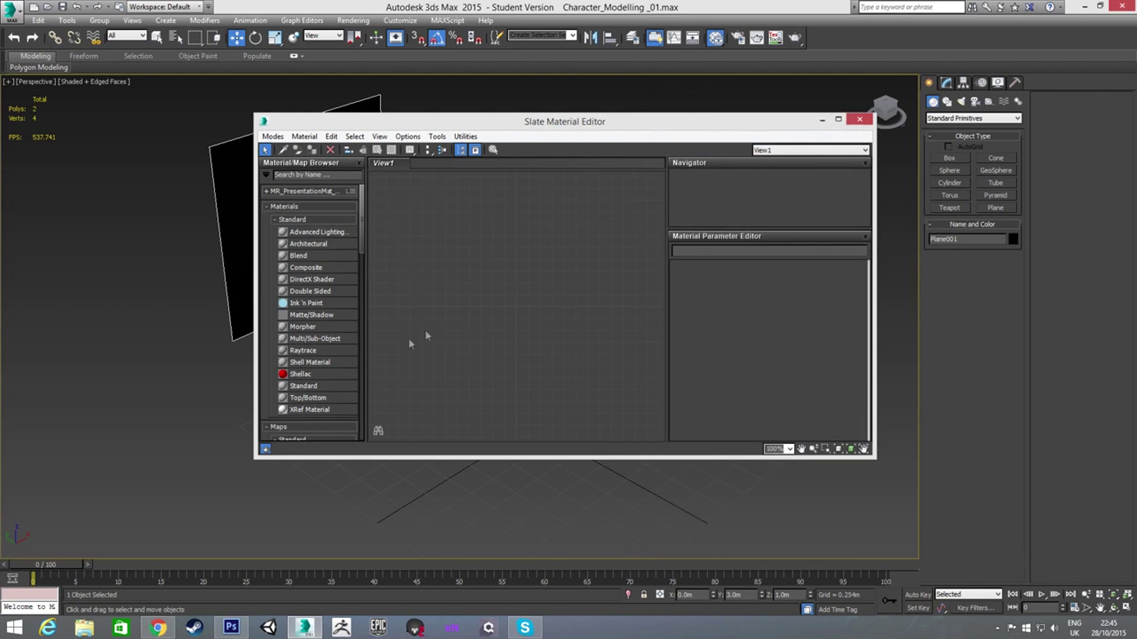
- Add a Standard material with its parameters open, and create a Bitmap map for its Diffuse Color
left_click_drag(303, 385, 537, 225)
double_click(537, 225)
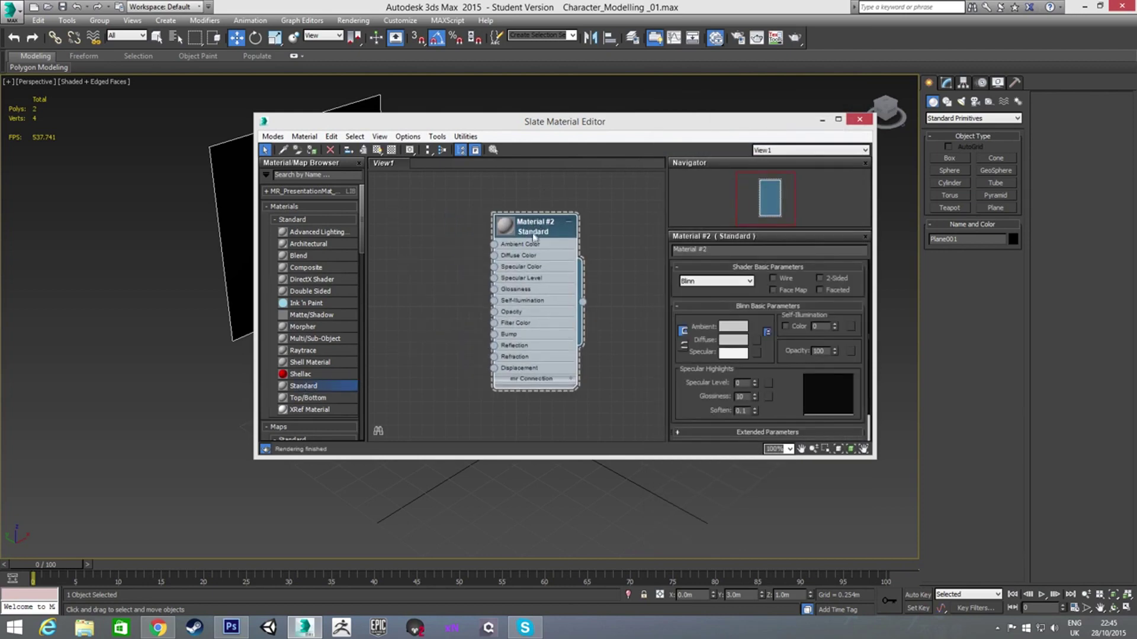
left_click_drag(495, 261, 431, 254)
left_click(447, 183)
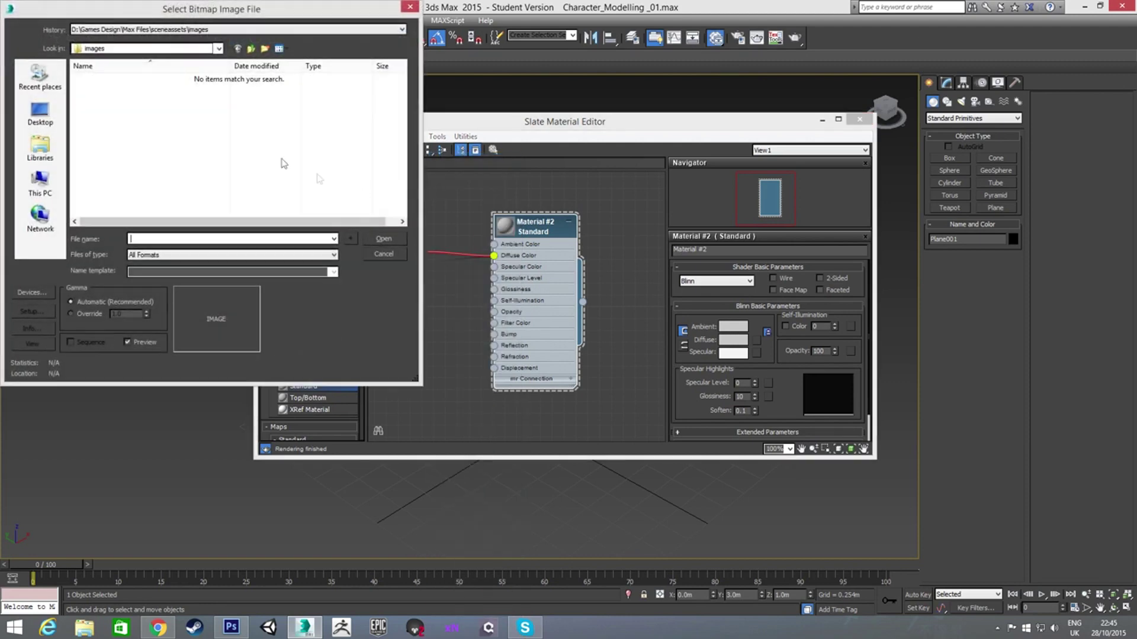
- Load the male front-view reference image from the _Tutorials folder inside Games Design as the diffuse bitmap
left_click(252, 50)
left_click(251, 50)
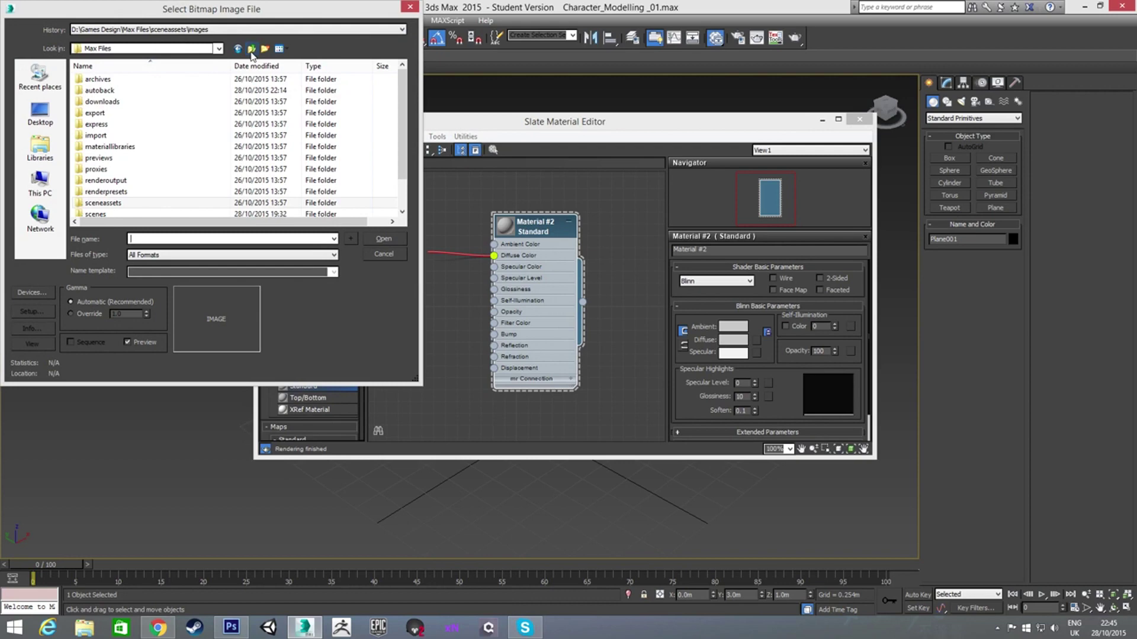
left_click(251, 50)
left_click_drag(402, 128, 403, 102)
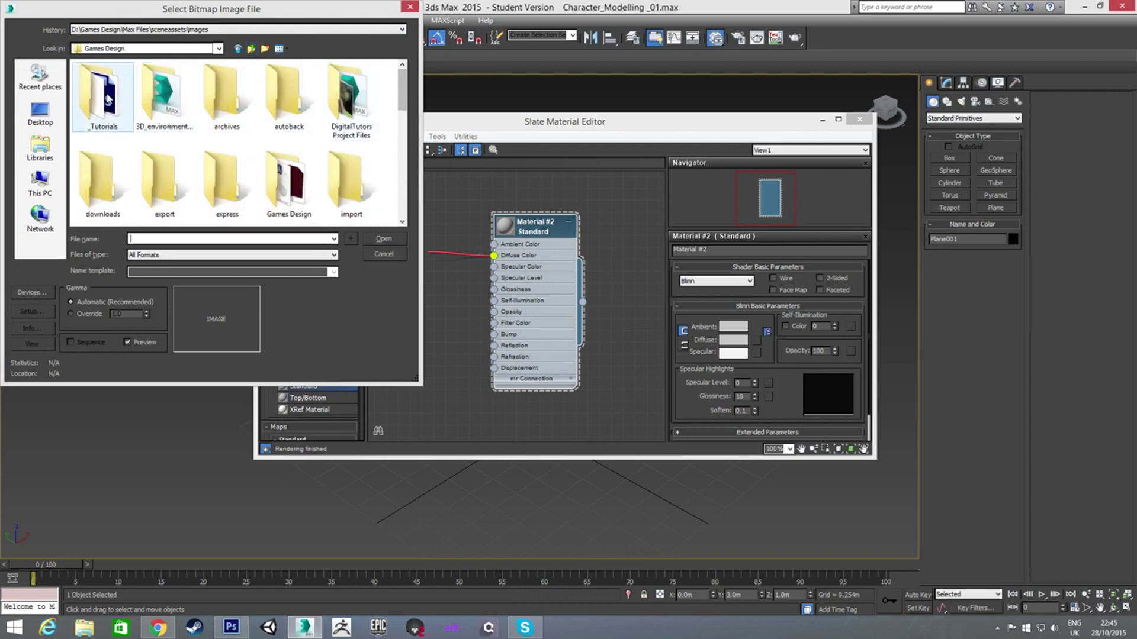
double_click(102, 98)
left_click(174, 106)
left_click(384, 239)
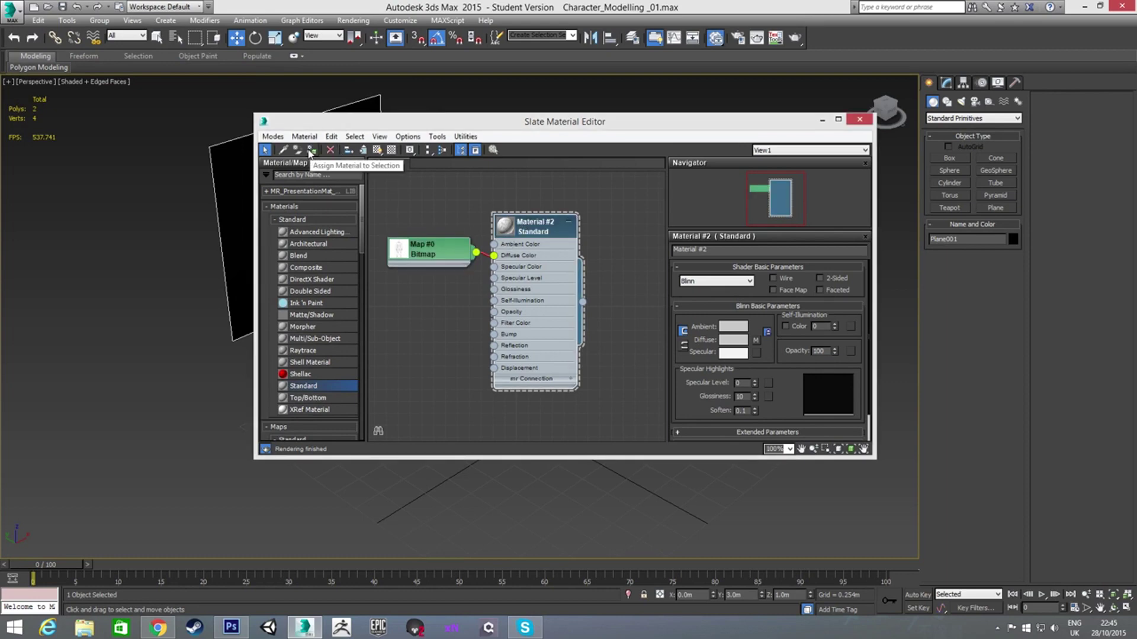
- Assign the bitmap material to the selected plane, show it shaded in the viewport, and close the material editor
left_click(377, 150)
left_click(378, 151)
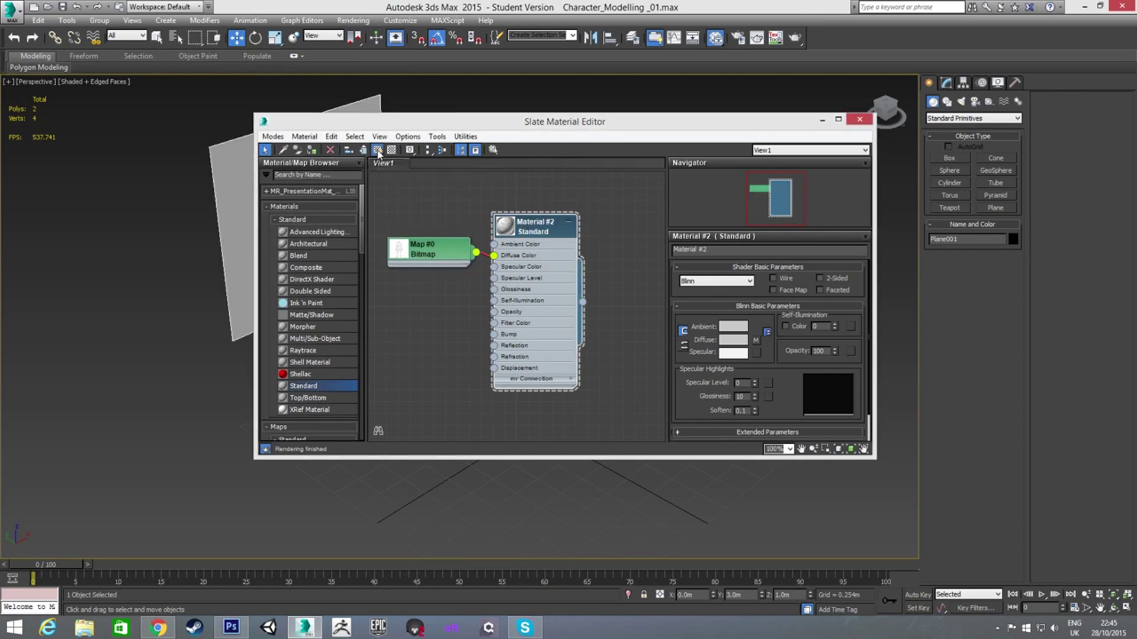
left_click(859, 121)
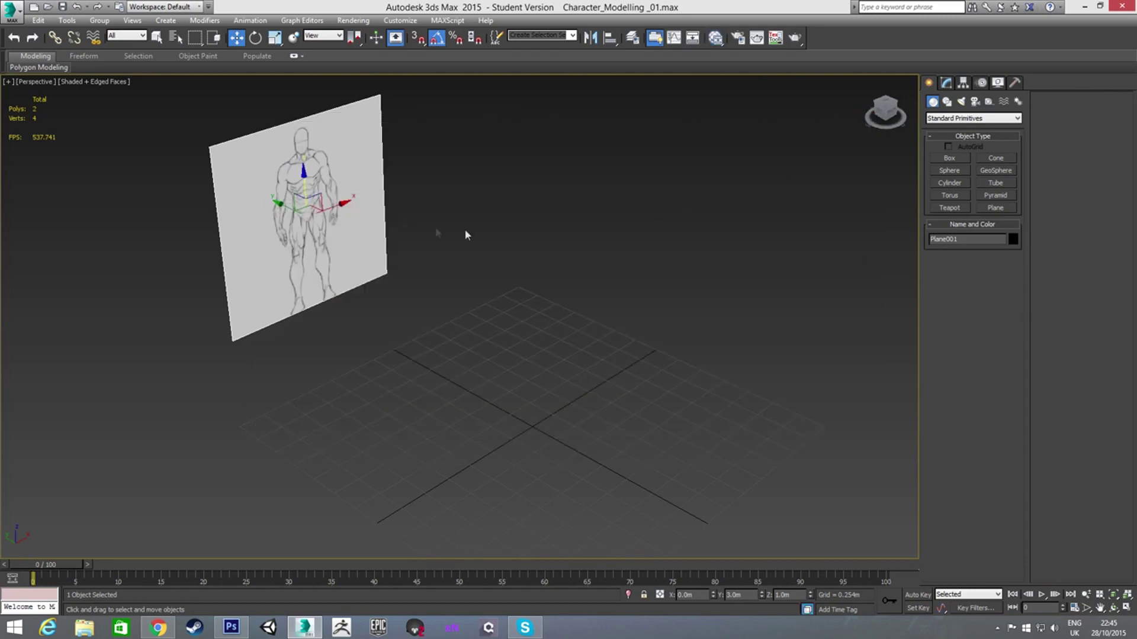
- Examine the front reference drawing on the plane up close and from several angles to judge its display quality
scroll(464, 233, "up", 6)
middle_click_drag(412, 229, 444, 244, "alt")
scroll(457, 271, "down", 3)
scroll(457, 270, "up", 2)
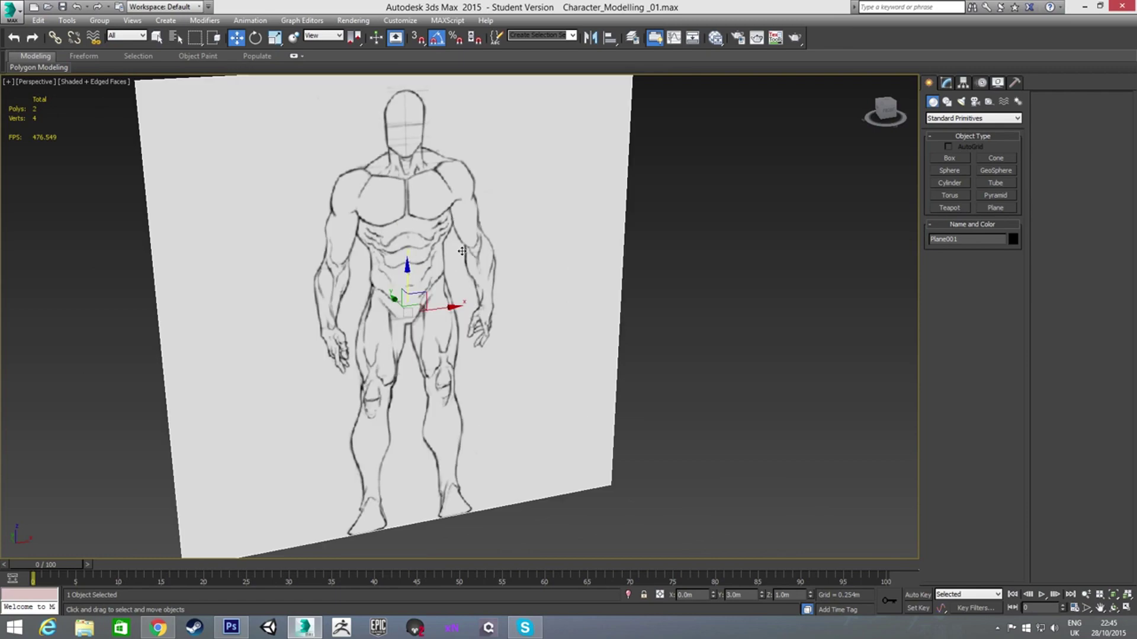
scroll(421, 218, "up", 2)
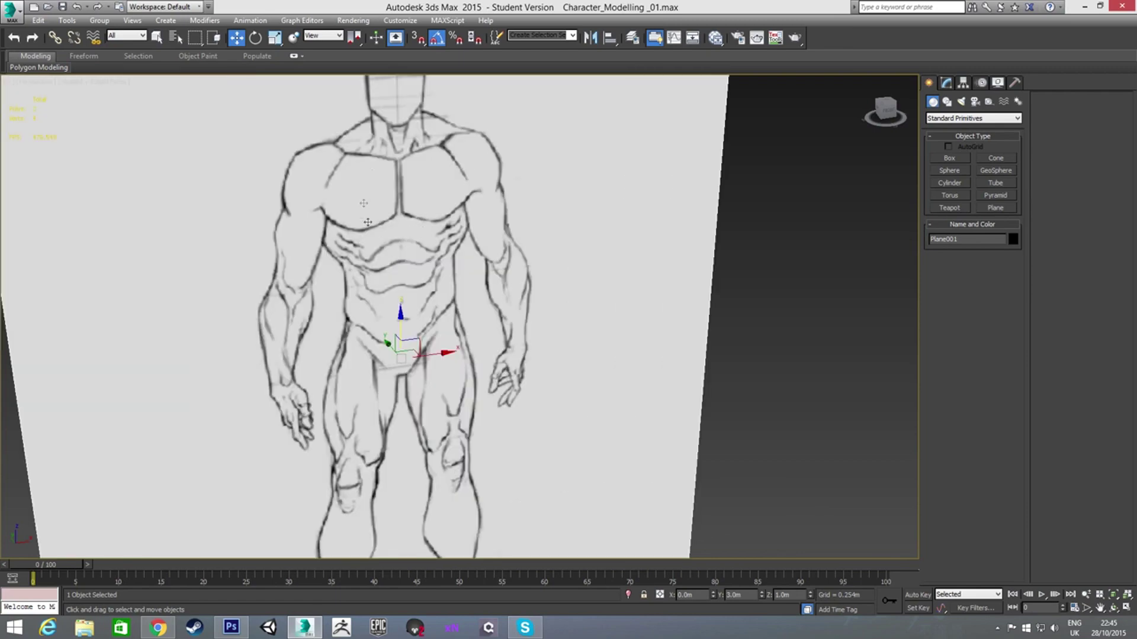
scroll(353, 247, "up", 2)
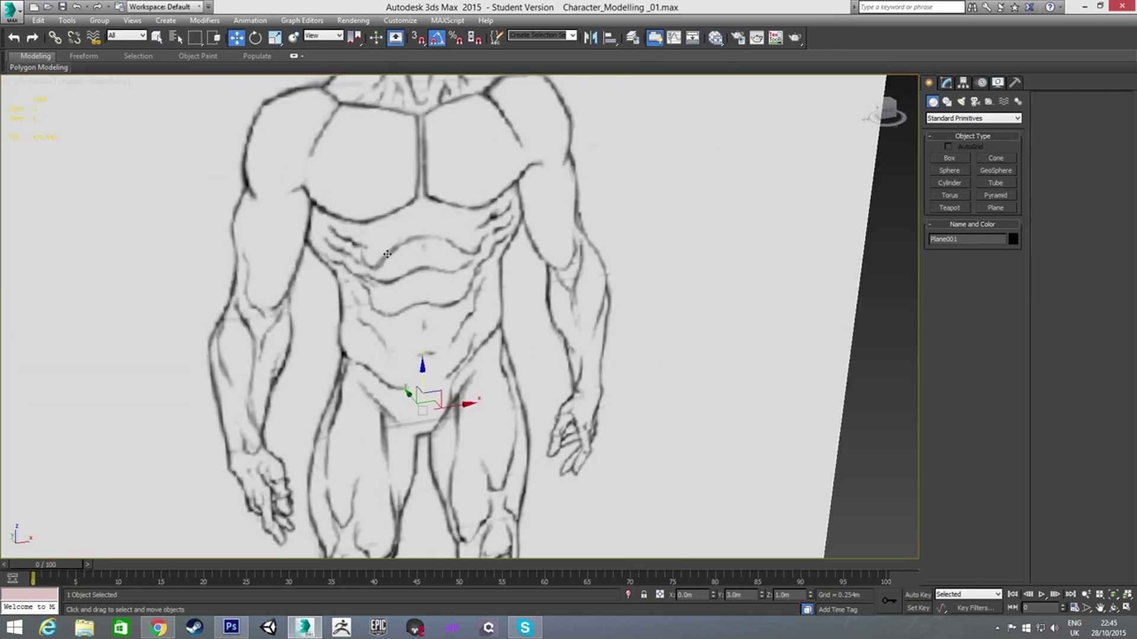
middle_click_drag(387, 254, 368, 236, "alt")
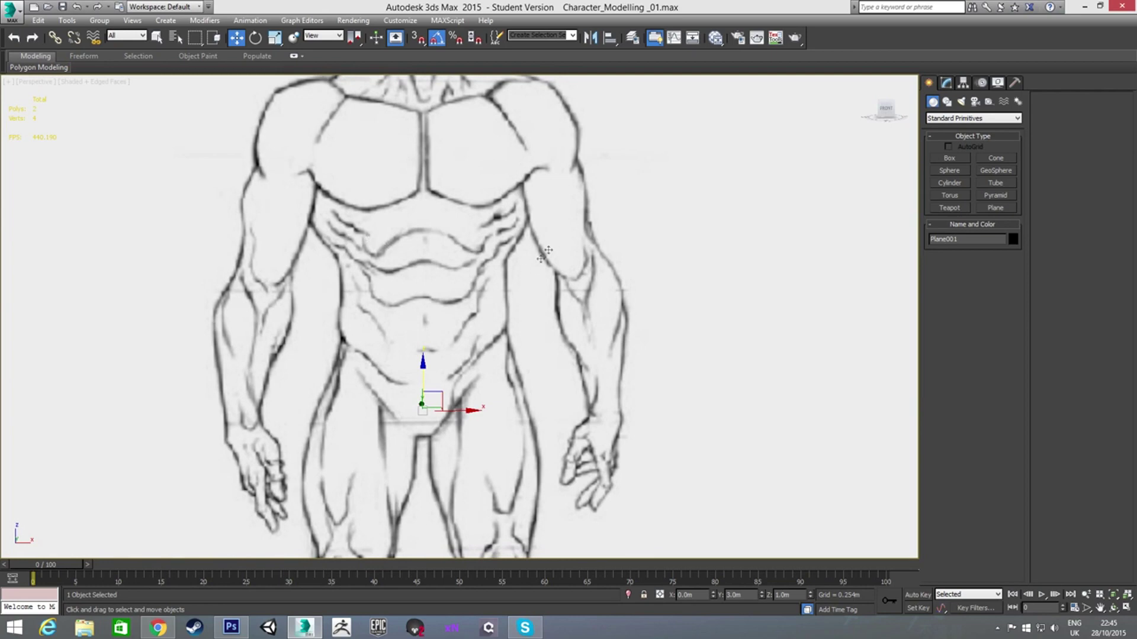
scroll(548, 251, "down", 5)
middle_click_drag(472, 276, 420, 258, "alt")
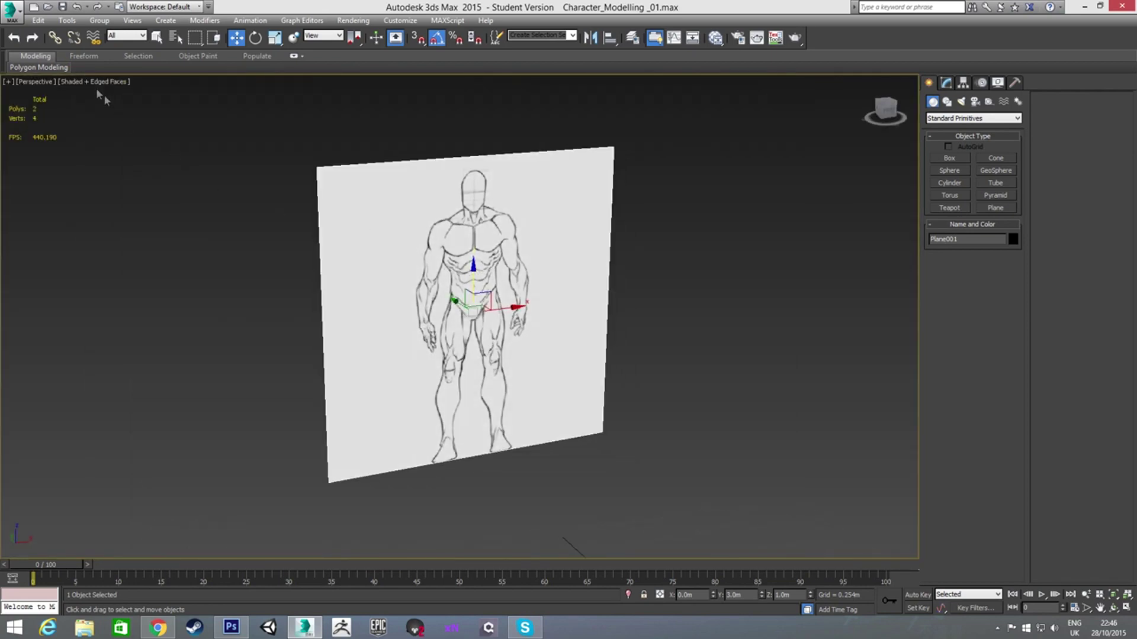
- Set the viewport's material display to Realistic Materials with Maps and check the reference drawing up close
left_click(75, 83)
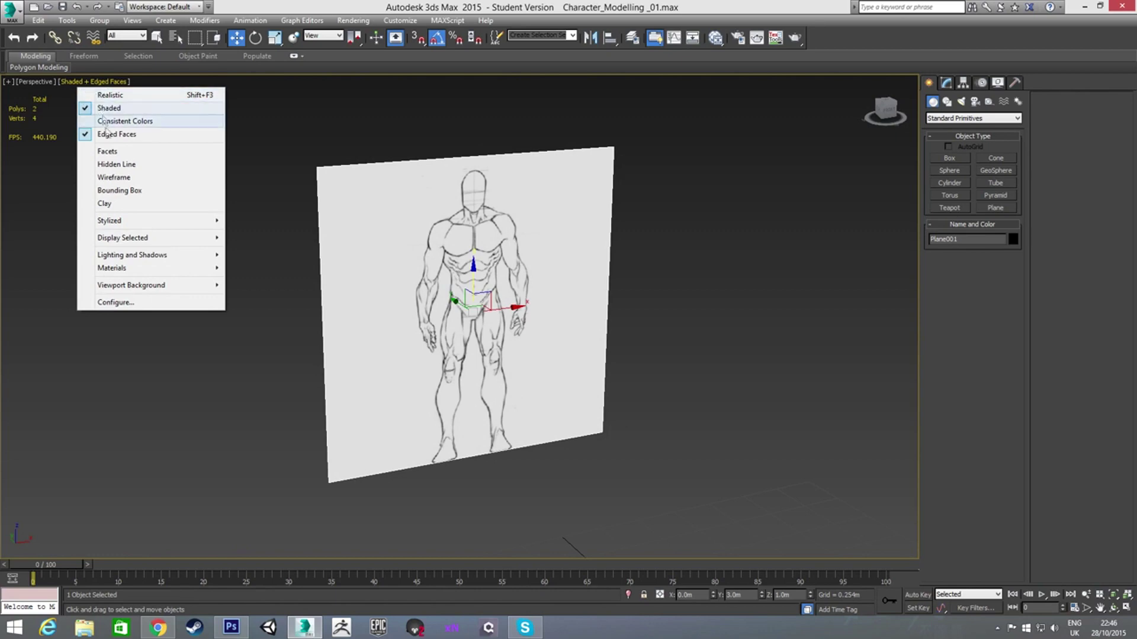
mouse_move(133, 274)
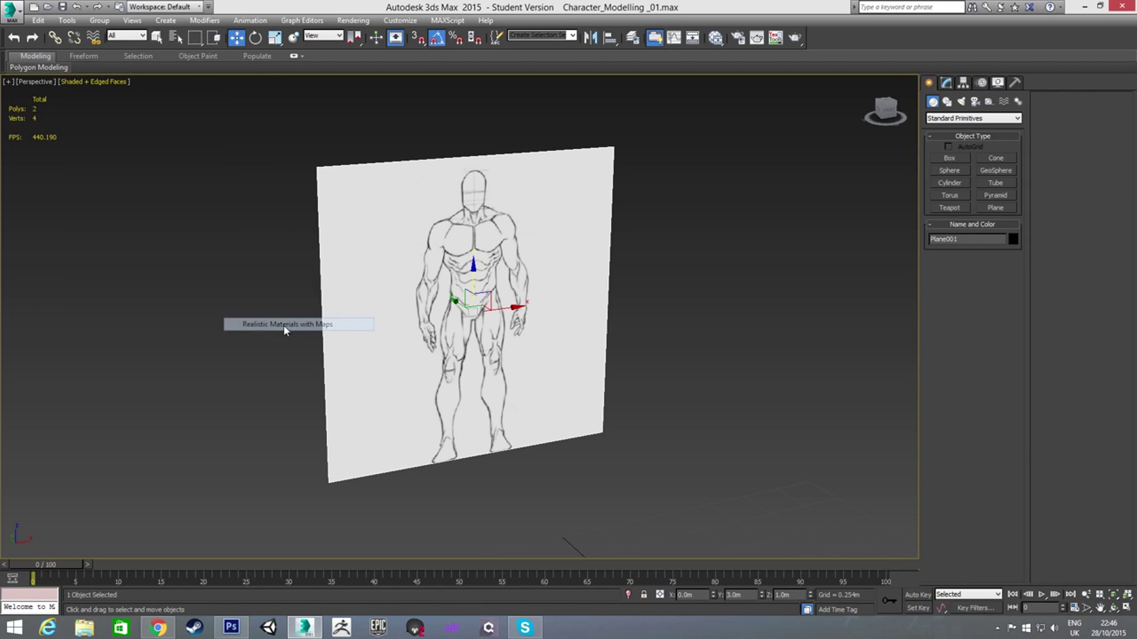
scroll(539, 280, "up", 3)
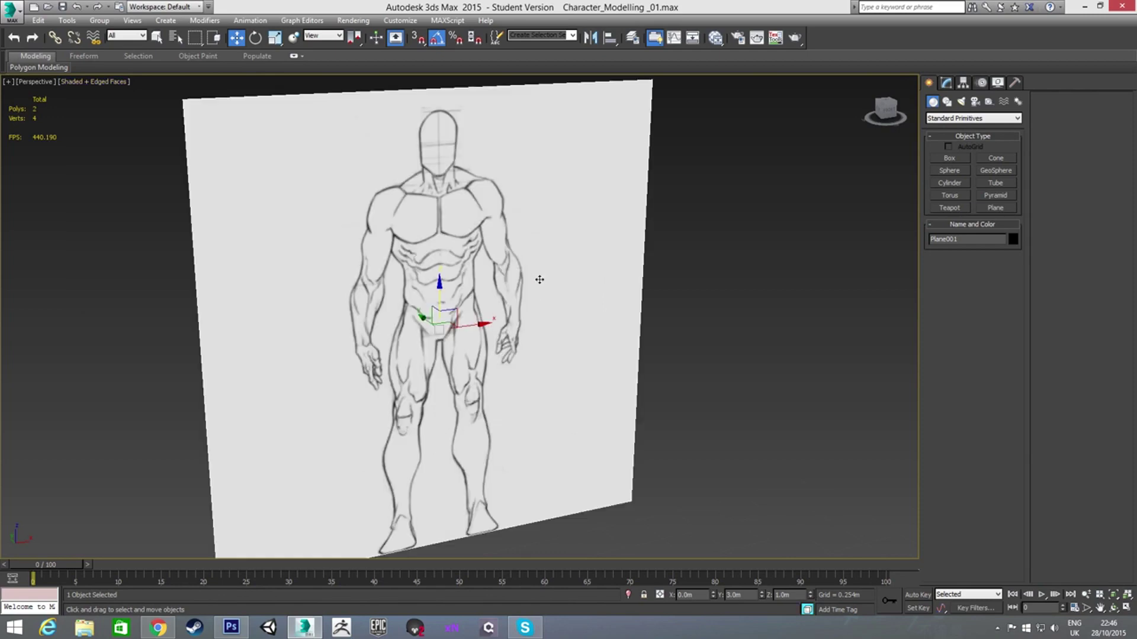
scroll(540, 279, "up", 2)
- Clone the front reference plane as a single independent copy rotated -90 degrees about the vertical axis
scroll(536, 296, "down", 6)
mouse_move(532, 312)
middle_mouse_down("alt")
mouse_move(600, 337)
mouse_move(485, 300)
mouse_move(553, 315)
mouse_move(553, 333)
mouse_move(549, 308)
middle_mouse_up("alt")
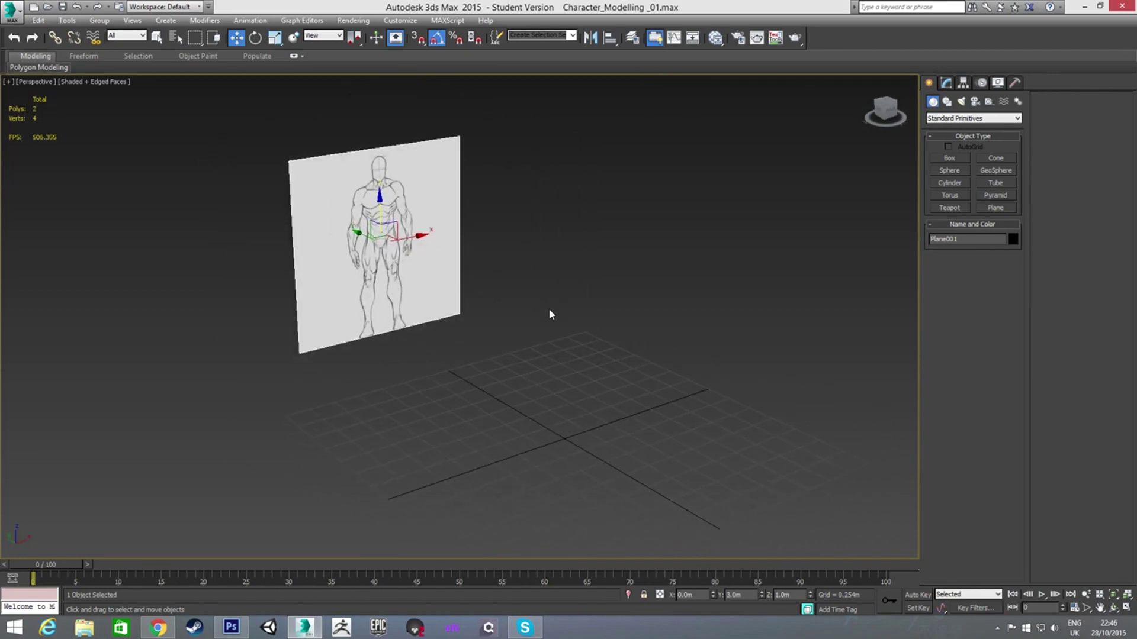
key("e")
left_click_drag(386, 258, 333, 260, "shift")
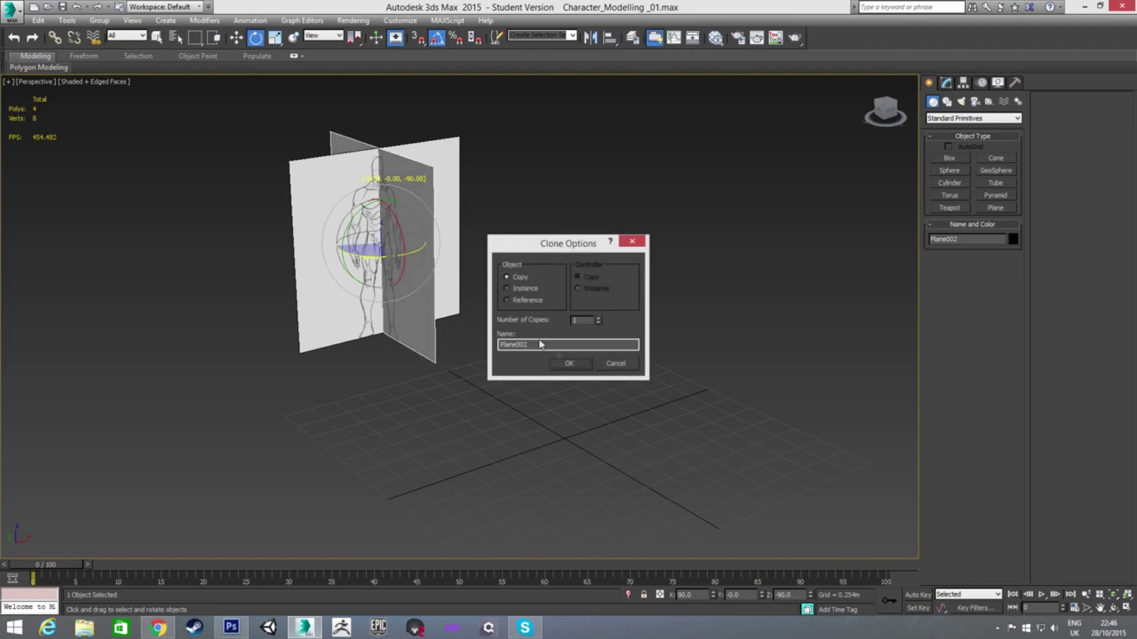
left_click(570, 363)
- Move the copied plane away from the front reference and place it at X 3 m and Y 0 m
key("w")
mouse_move(363, 303)
left_mouse_down()
mouse_move(468, 323)
mouse_move(560, 372)
left_mouse_up()
right_click(760, 596)
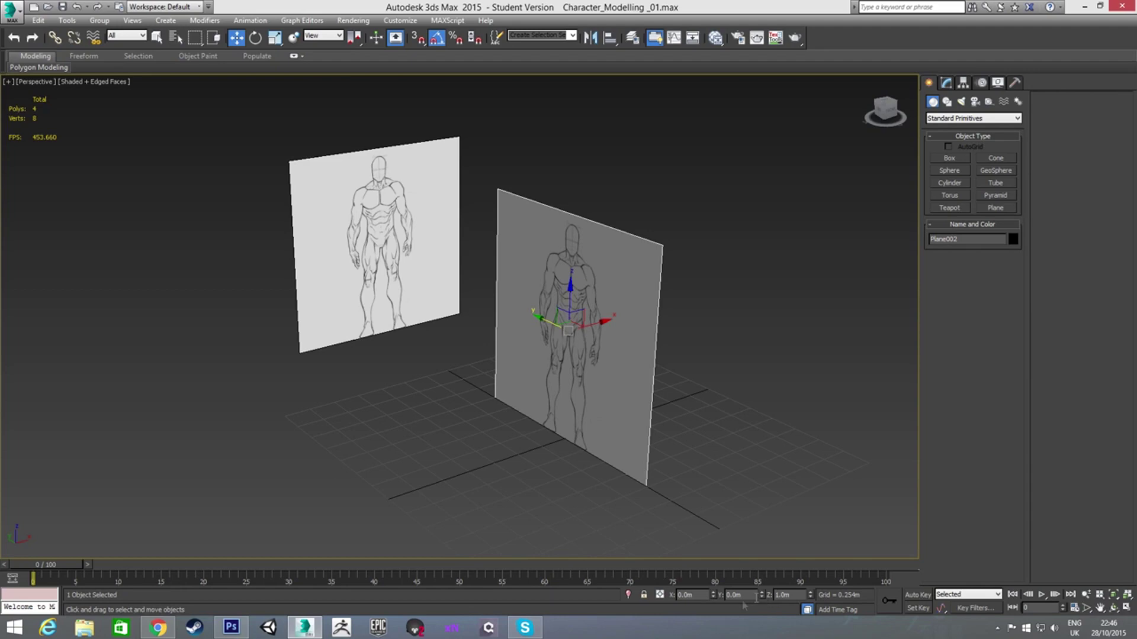
double_click(700, 596)
type("3")
key("Return")
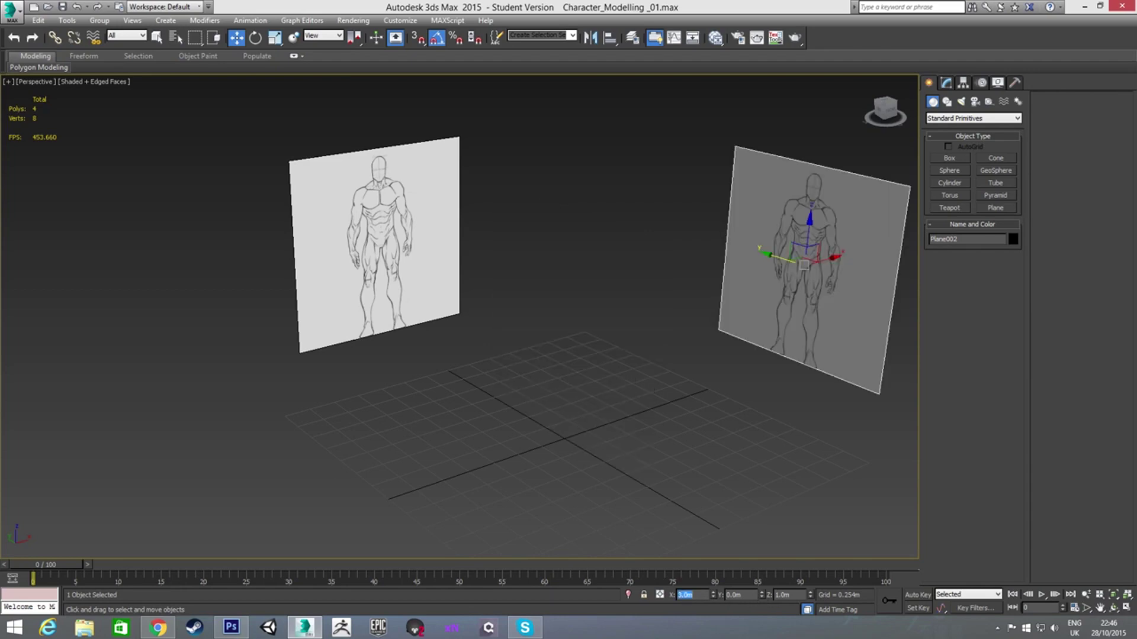
- Duplicate the front reference's Standard material in the Slate Material Editor, placing the copy below the original
scroll(616, 403, "down", 4)
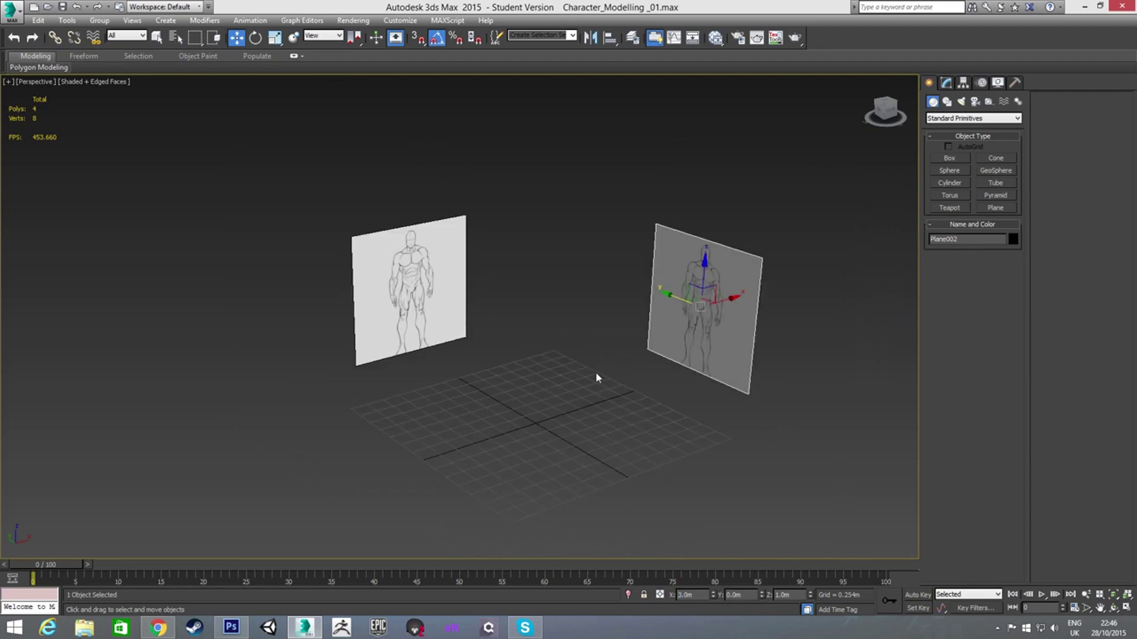
key("m")
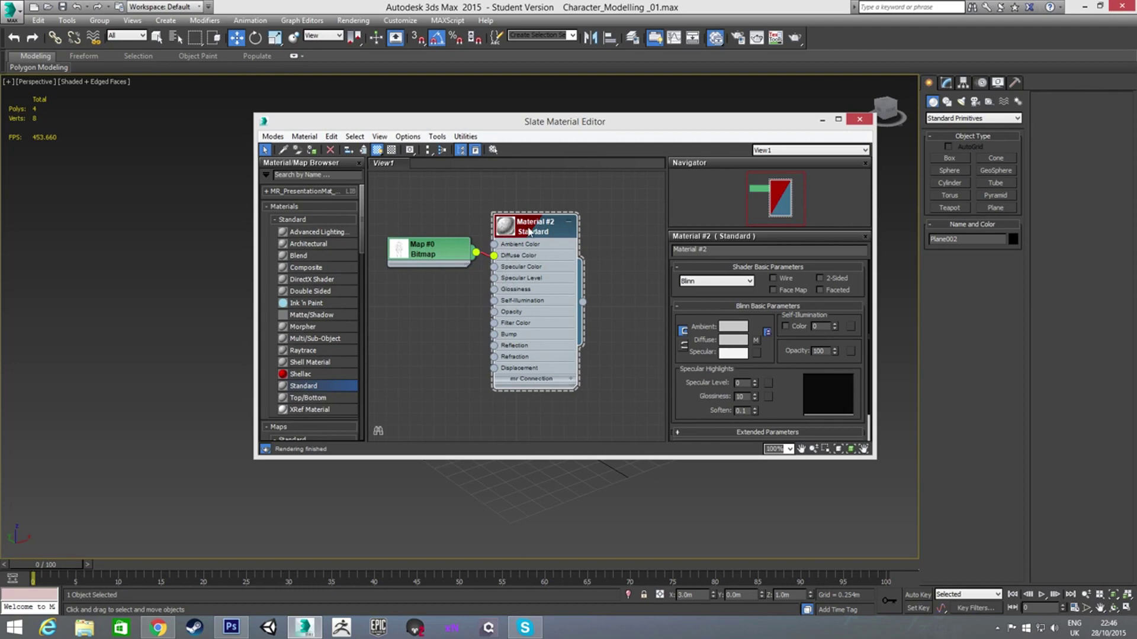
scroll(529, 231, "down", 1)
left_click_drag(517, 207, 514, 401)
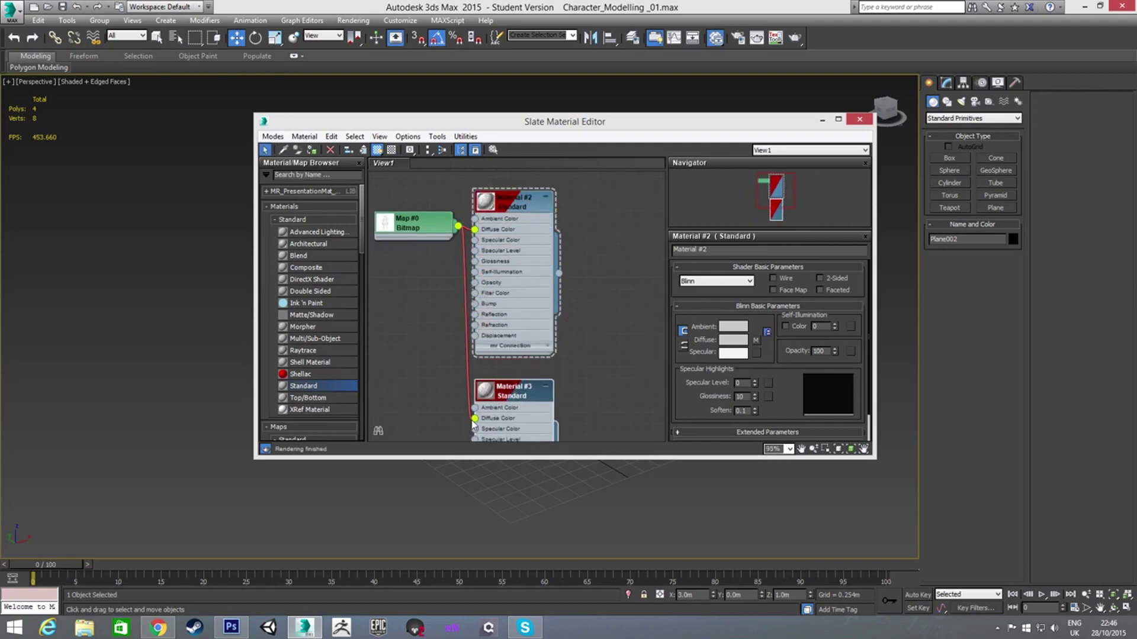
- Feed the copied material's Diffuse Color from a new Bitmap map using Male_Side and assign the material to the selected side plane
left_click_drag(474, 419, 418, 418)
left_click(440, 158)
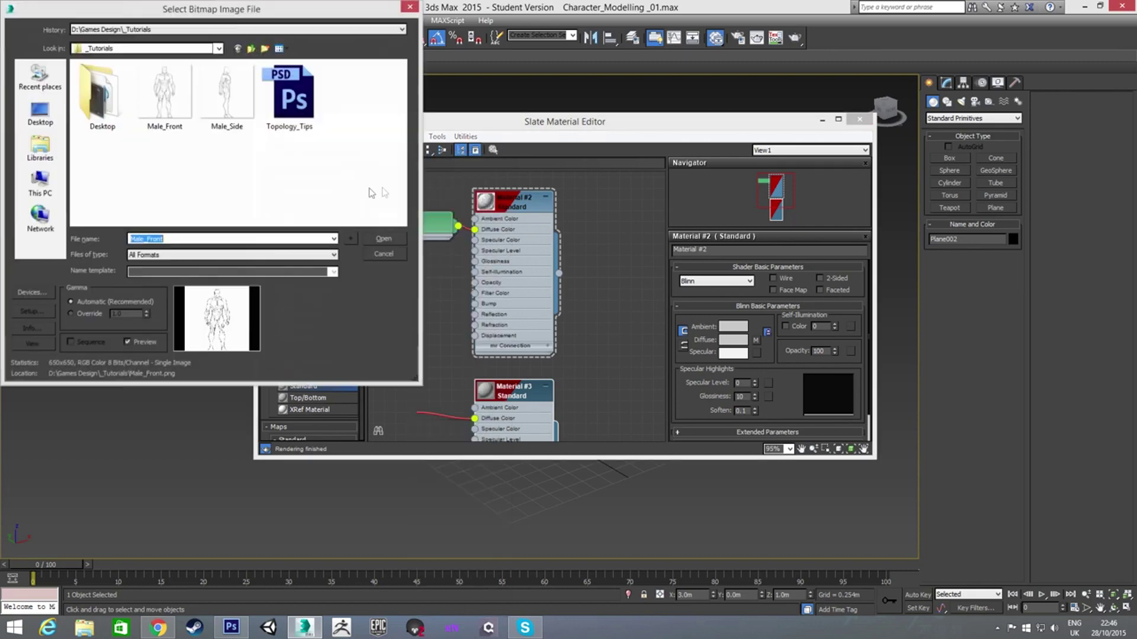
left_click(217, 98)
left_click(383, 239)
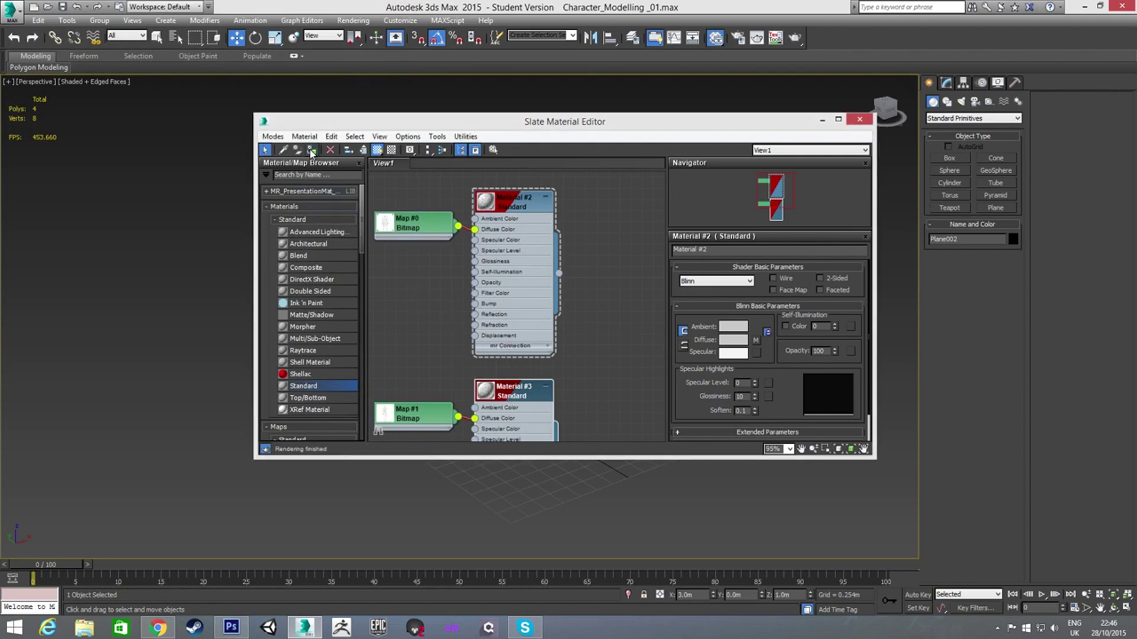
left_click(860, 119)
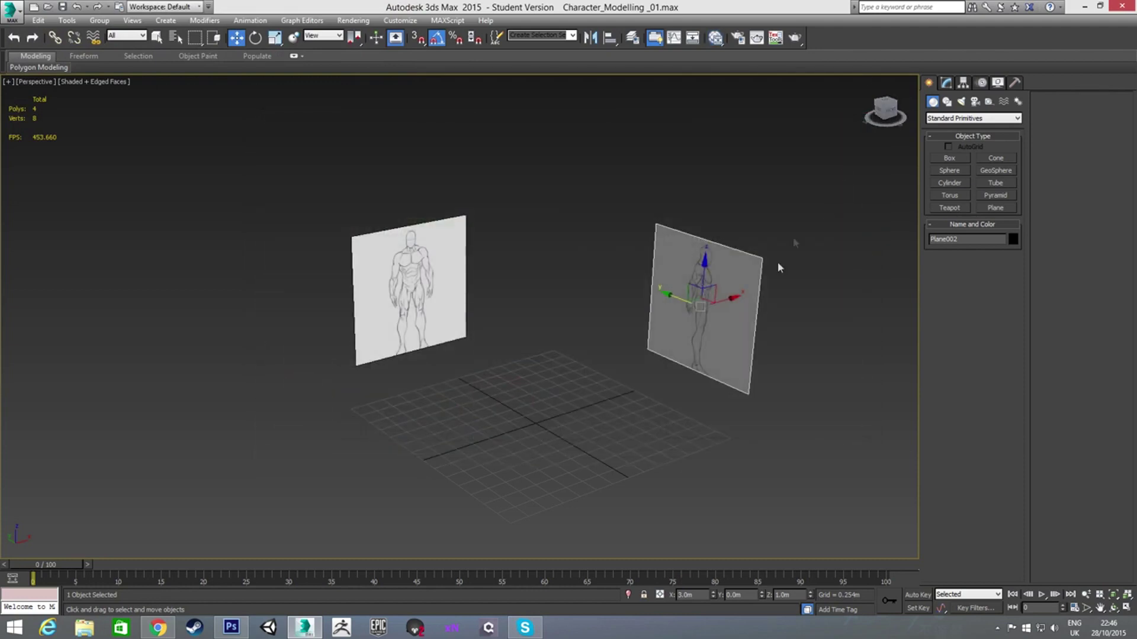
- Deselect the side plane and examine how the front and side reference drawings display together
left_click(578, 352)
scroll(572, 317, "up", 4)
middle_click_drag(525, 319, 482, 300, "alt")
scroll(509, 303, "down", 3)
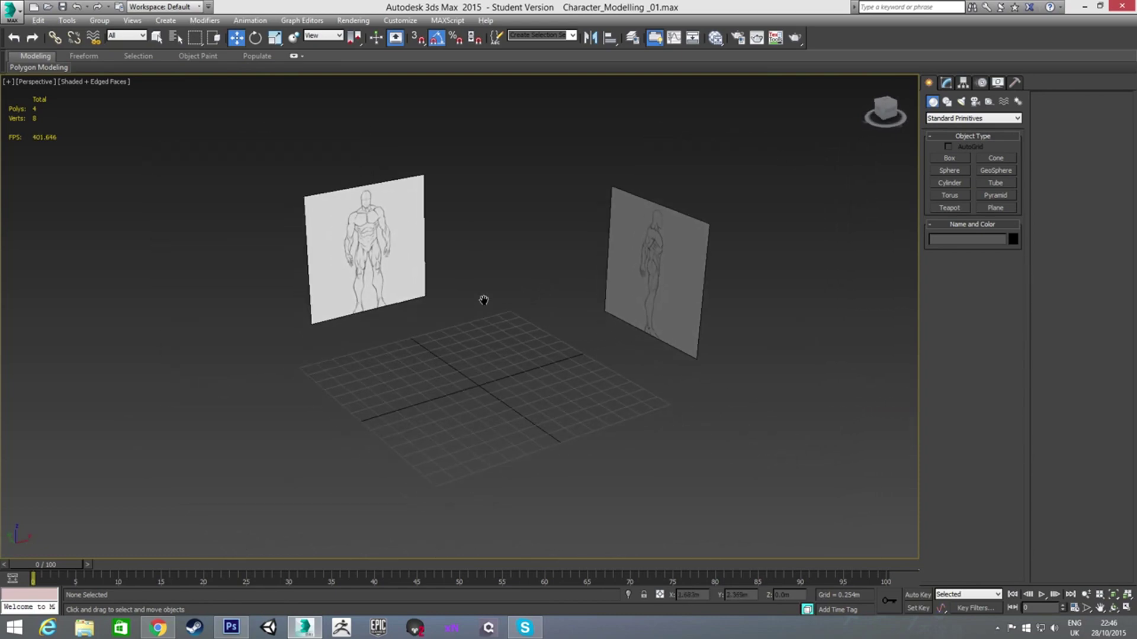
scroll(481, 307, "up", 3)
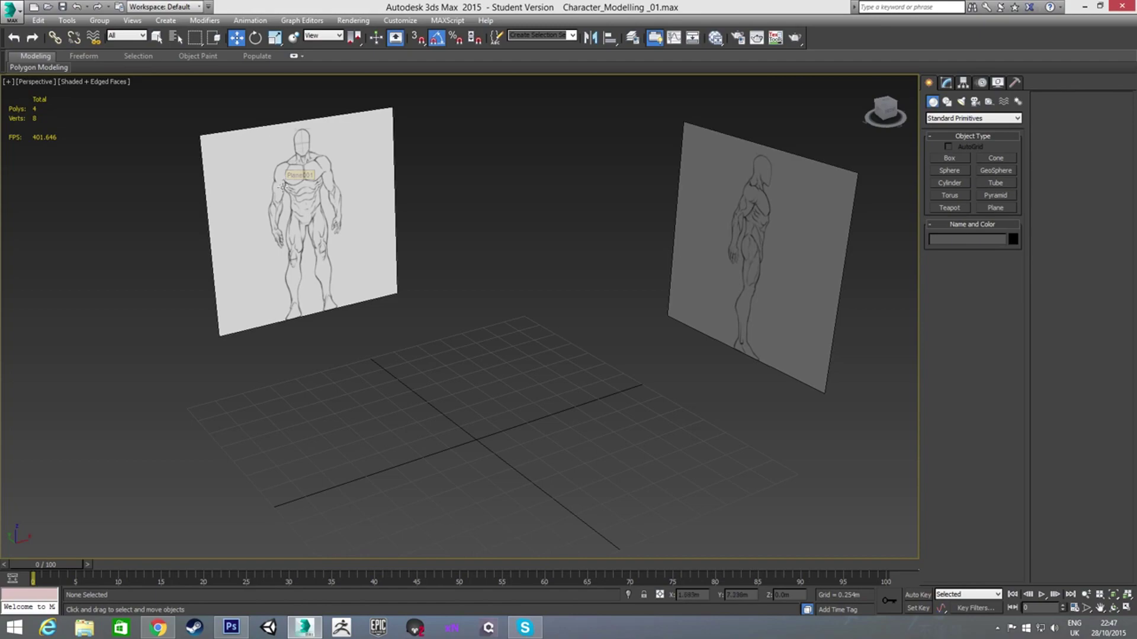
- Switch to Photoshop, show the Full Body layer in Topology_Tips.psd to study the body-part topology, and return to 3ds Max
left_click(233, 628)
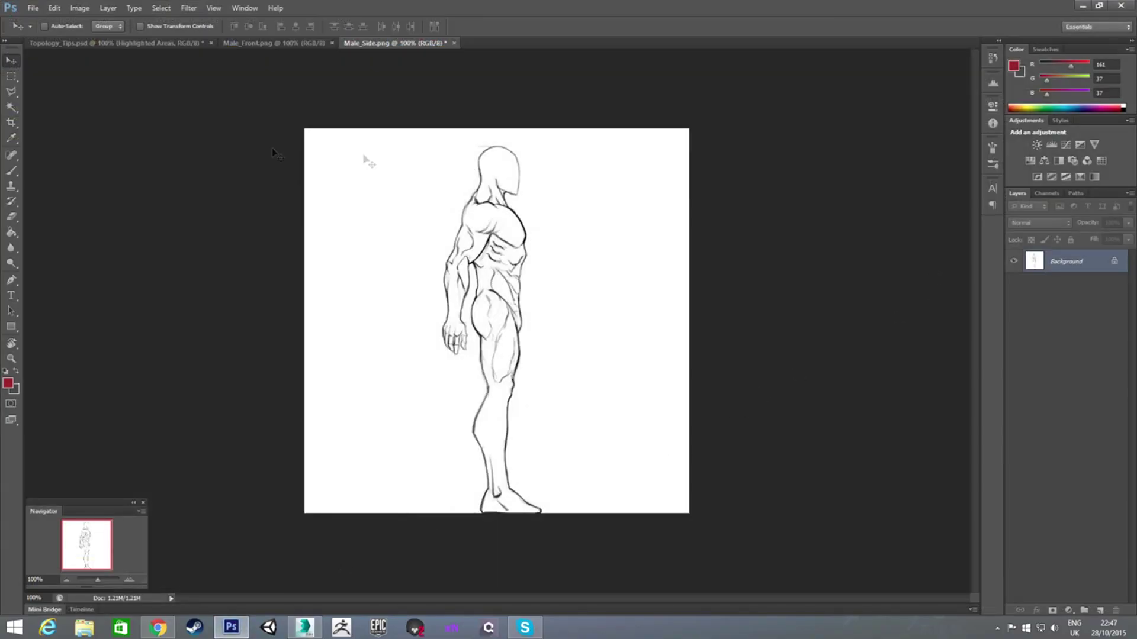
left_click(112, 43)
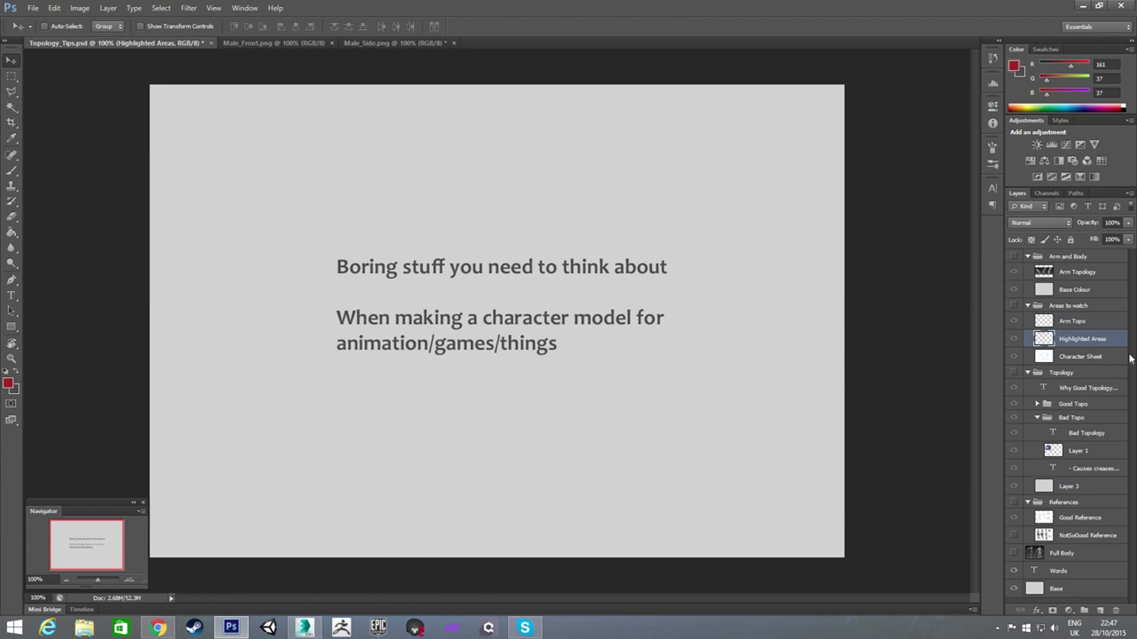
left_click(1014, 553)
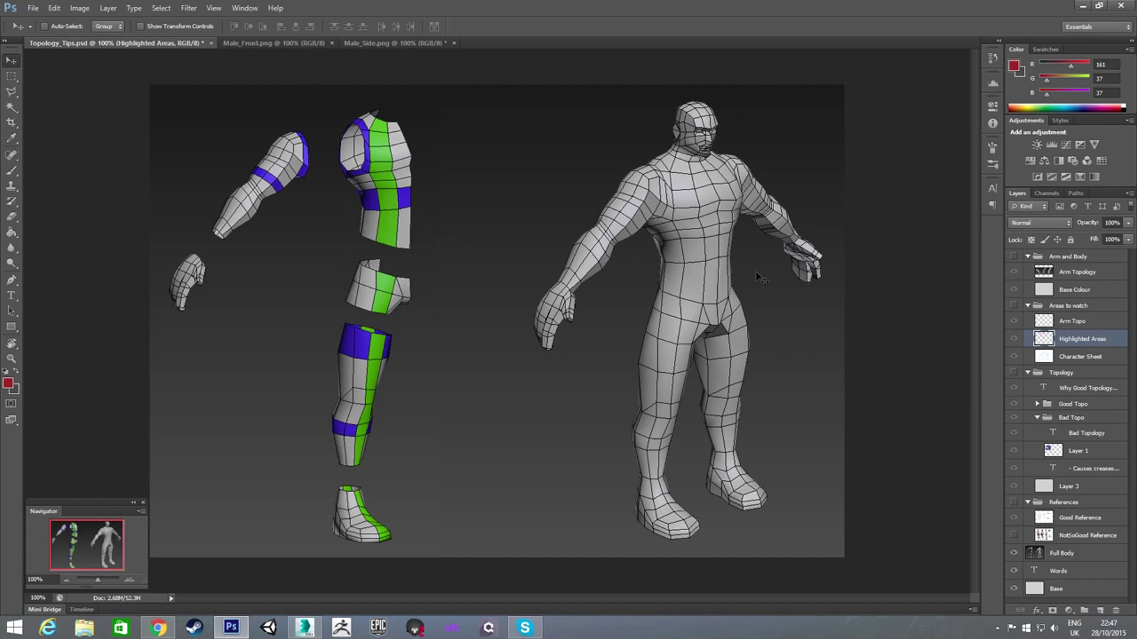
left_click(304, 627)
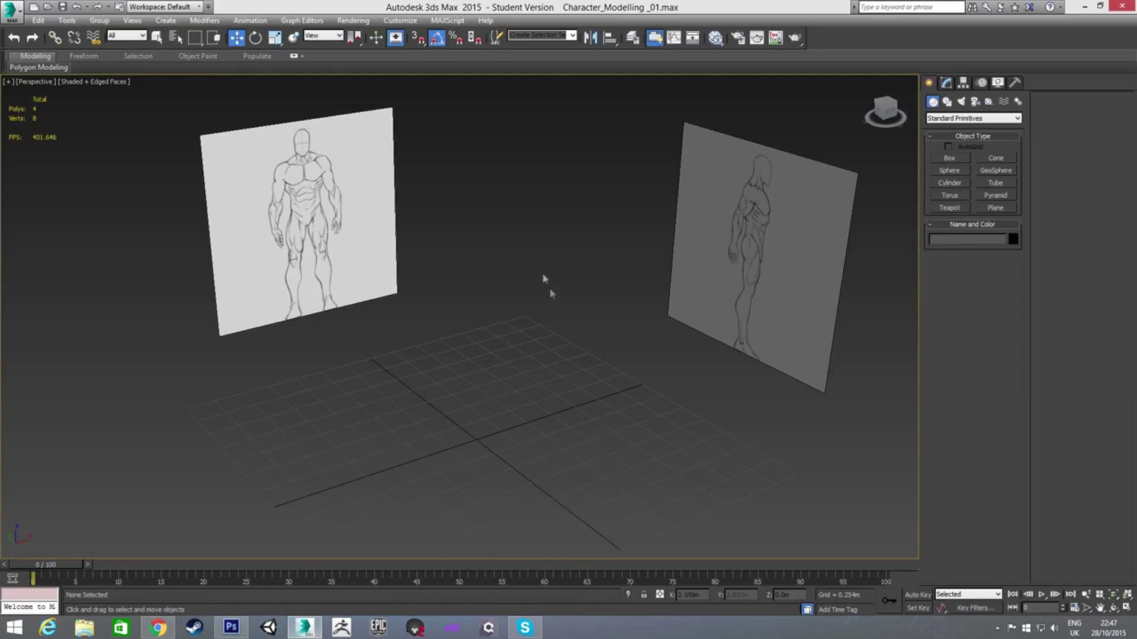
middle_click_drag(525, 221, 519, 250)
scroll(510, 237, "down", 3)
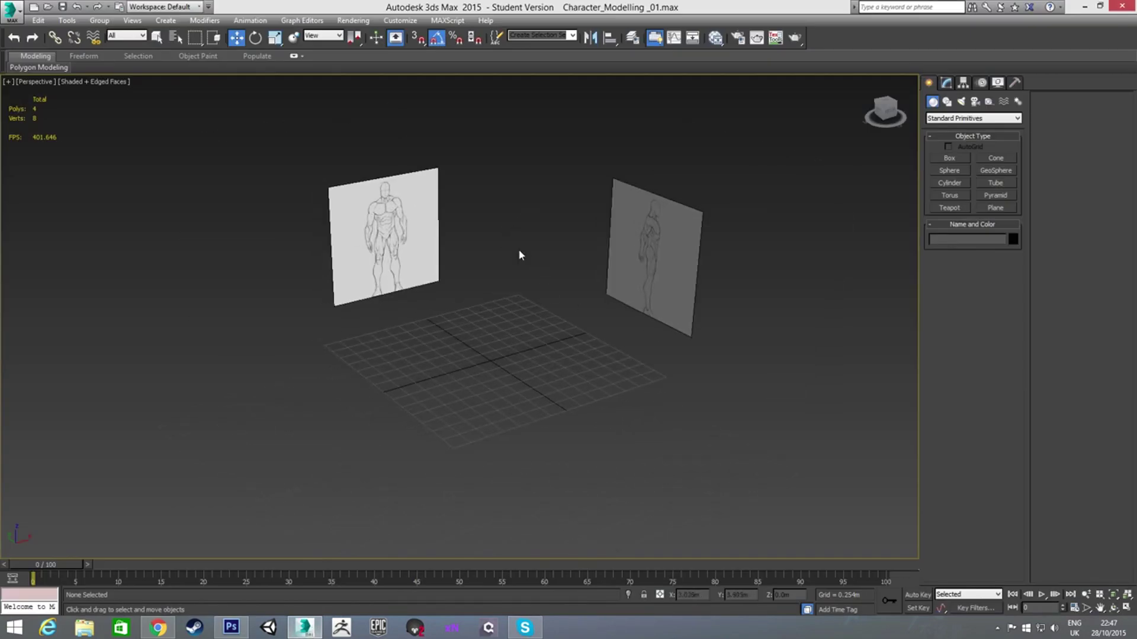
scroll(519, 250, "up", 4)
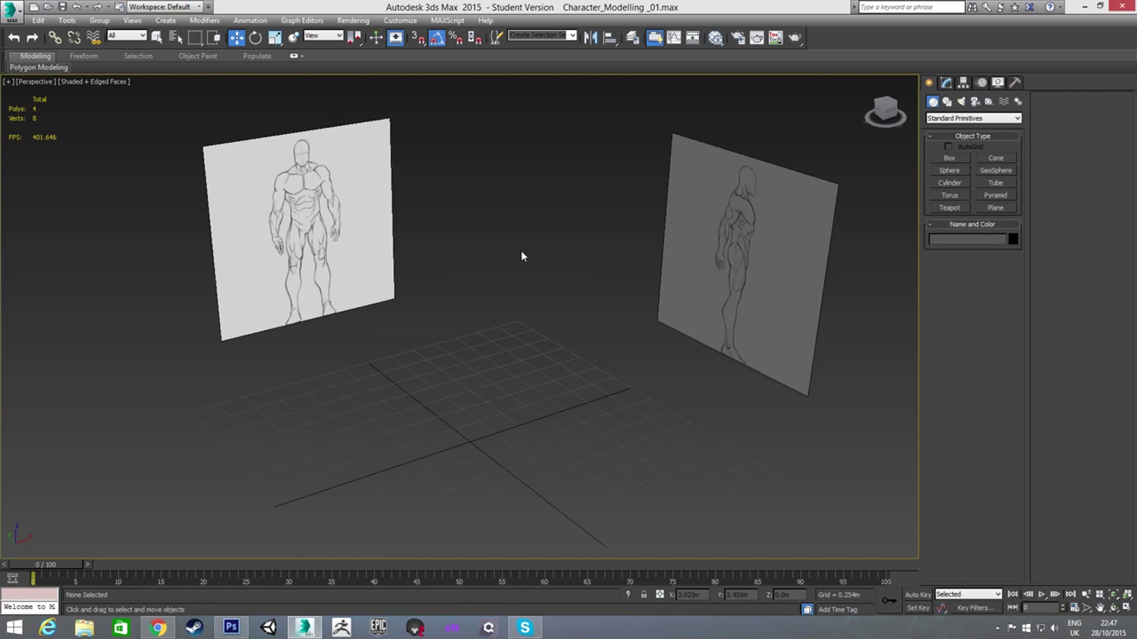